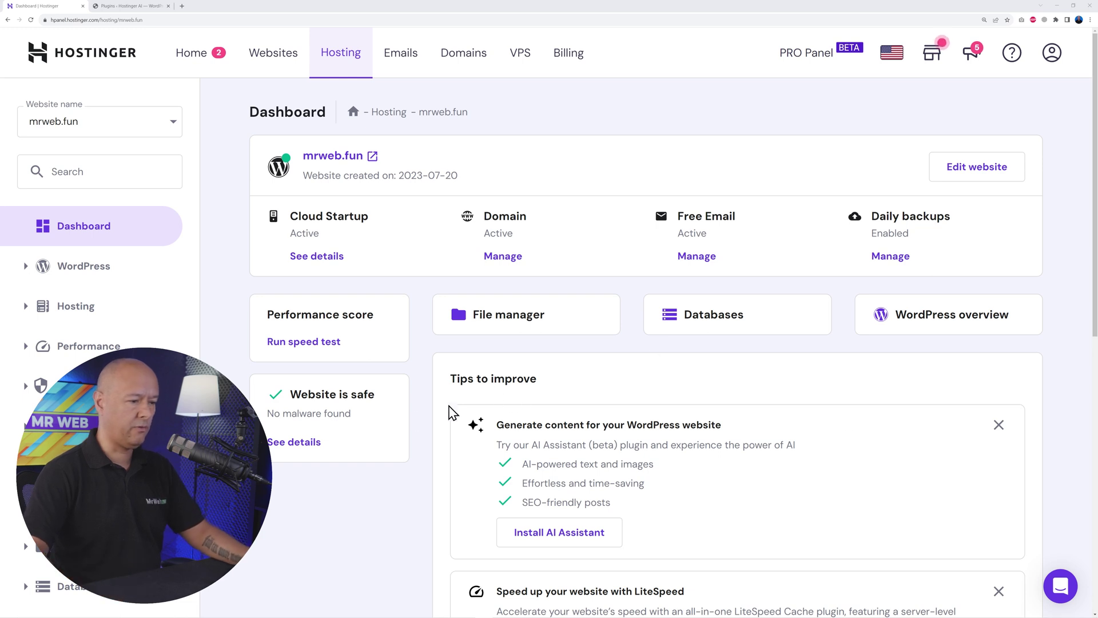
# Step: Install the AI Assistant plugin from the hPanel dashboard's Tips to improve section
pyautogui.scroll(-3, 834, 409)
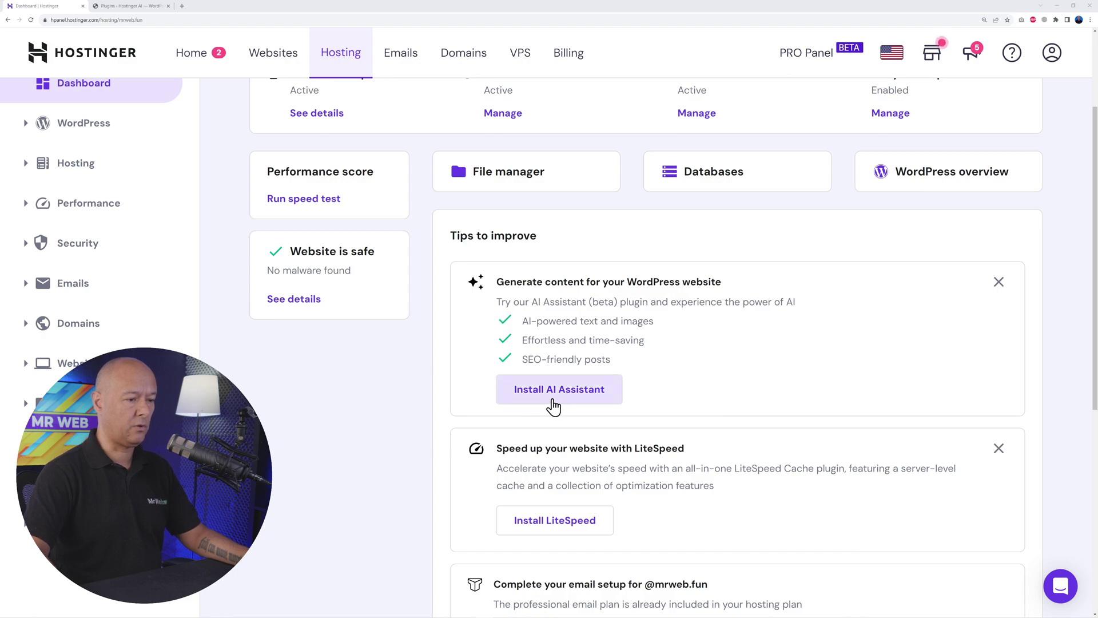
pyautogui.click(566, 399)
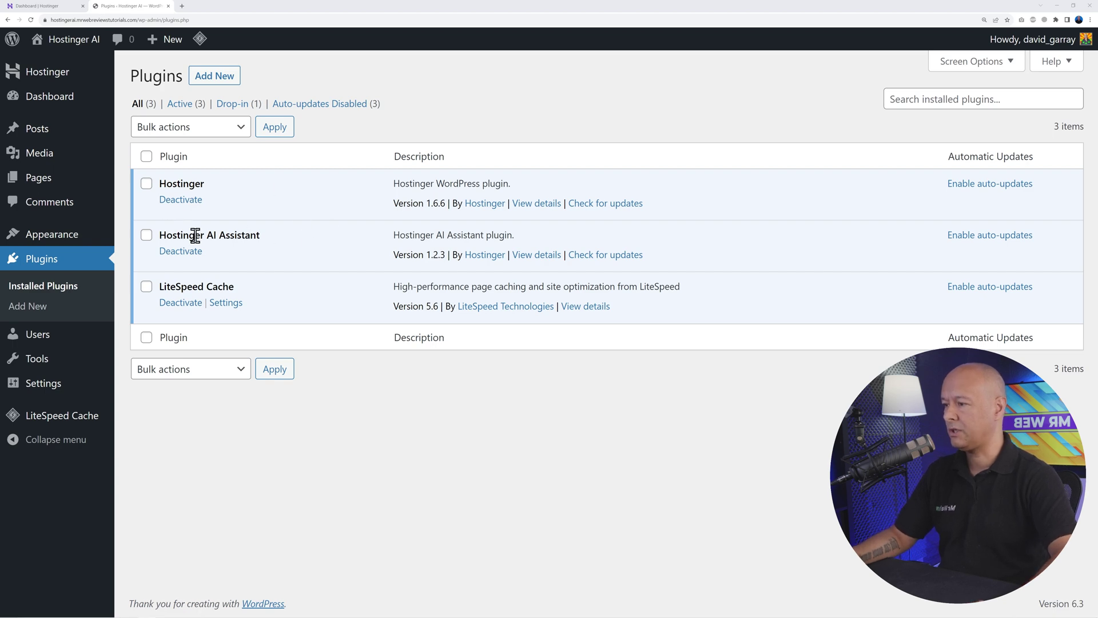
# Step: Go from the Posts list to Add New with AI for the Create Your Content with AI form
pyautogui.click(31, 130)
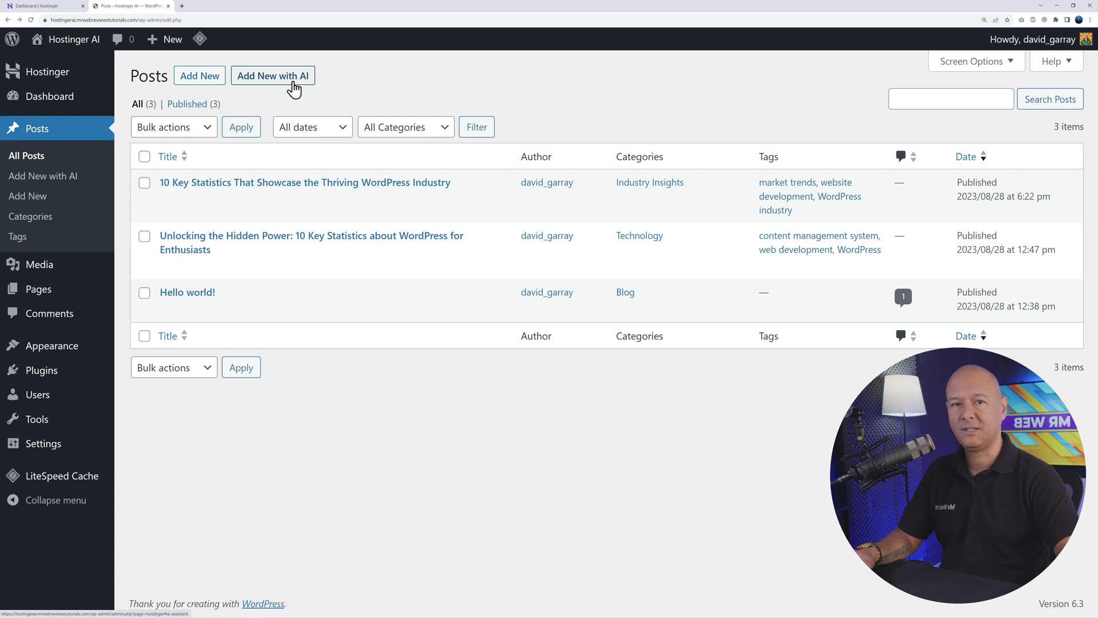
pyautogui.click(294, 90)
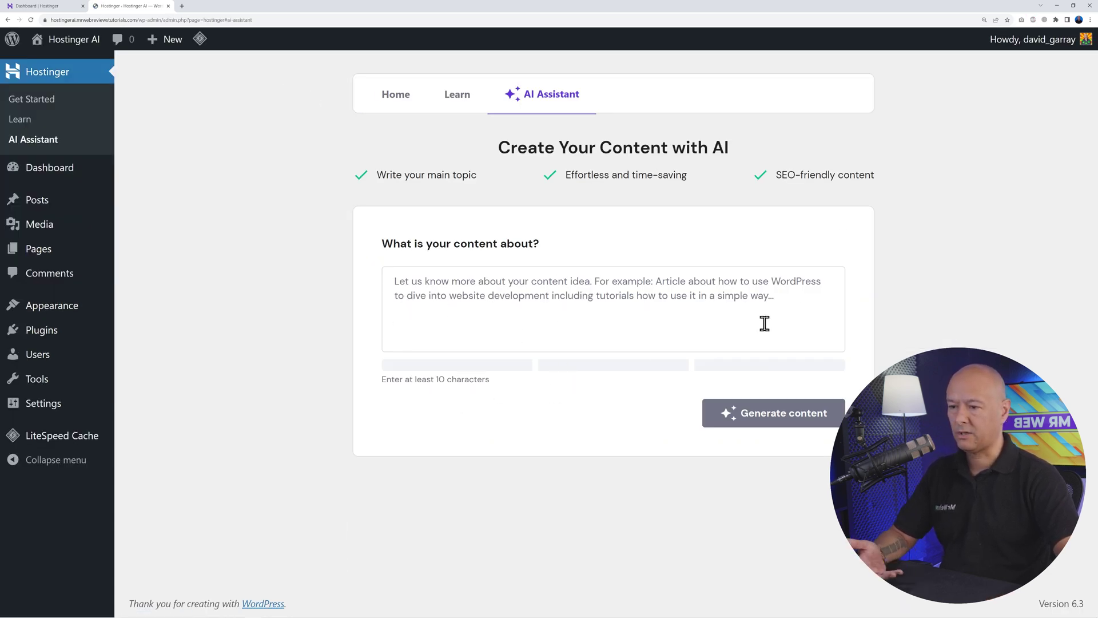
# Step: Paste the prompt about 7 ways to grow a YouTube channel and generate the content
pyautogui.click(727, 311)
pyautogui.write('Write a complete blog post about 7 ways to grow a Youtube channel. Insert one image at the start. Include a concluding statement to motivate the readers.')
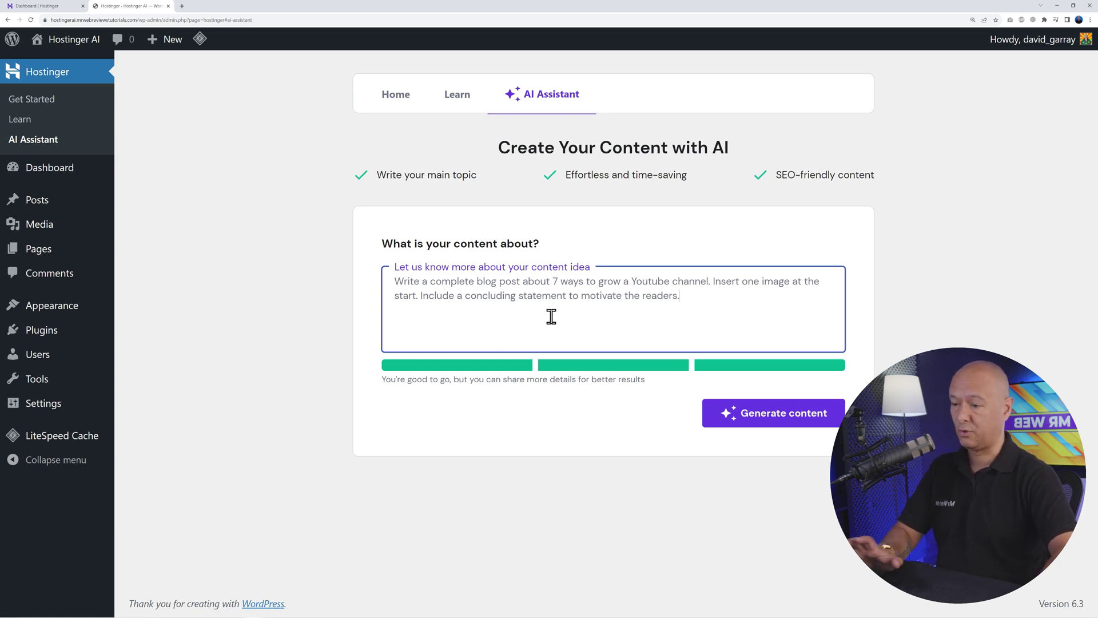
pyautogui.click(748, 422)
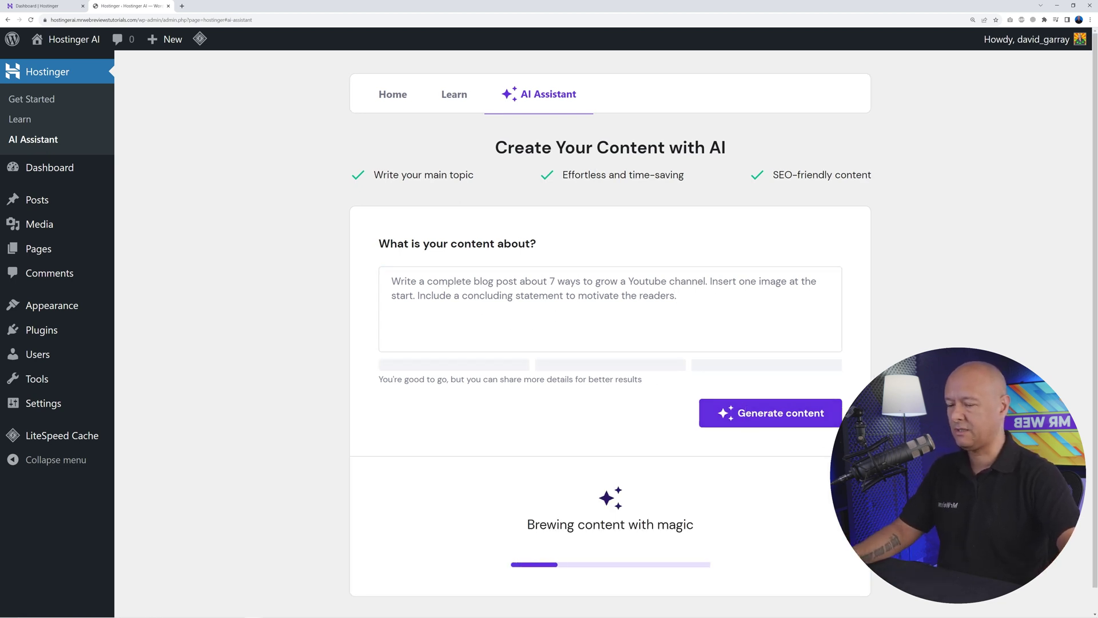
# Step: Scroll through the generated 660-word YouTube growth article to review it
pyautogui.scroll(-4, 746, 413)
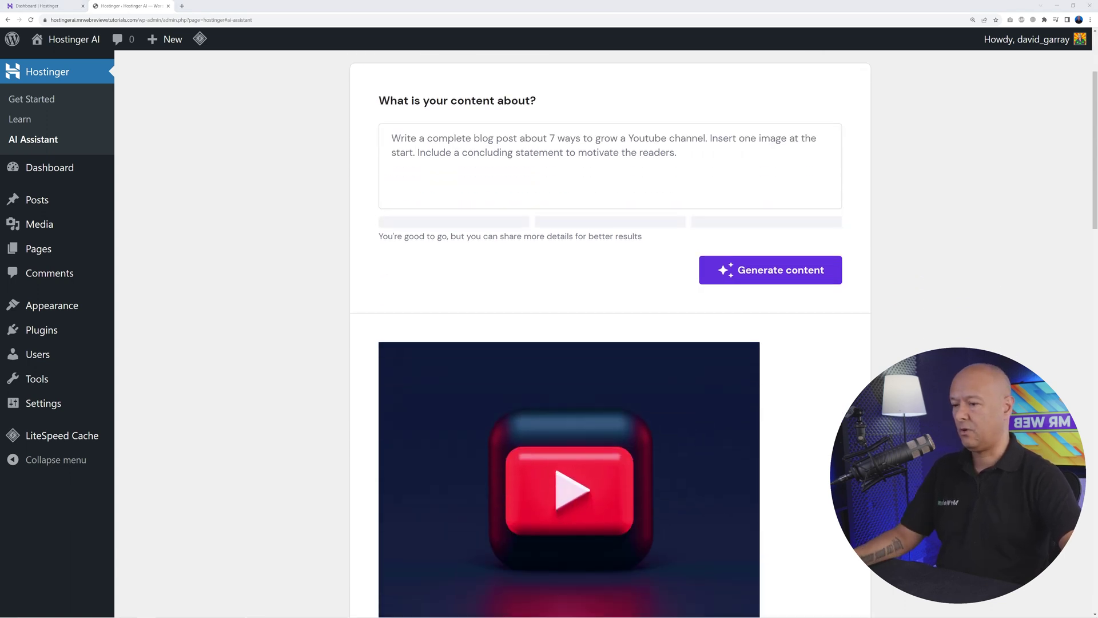
pyautogui.scroll(-1, 610, 332)
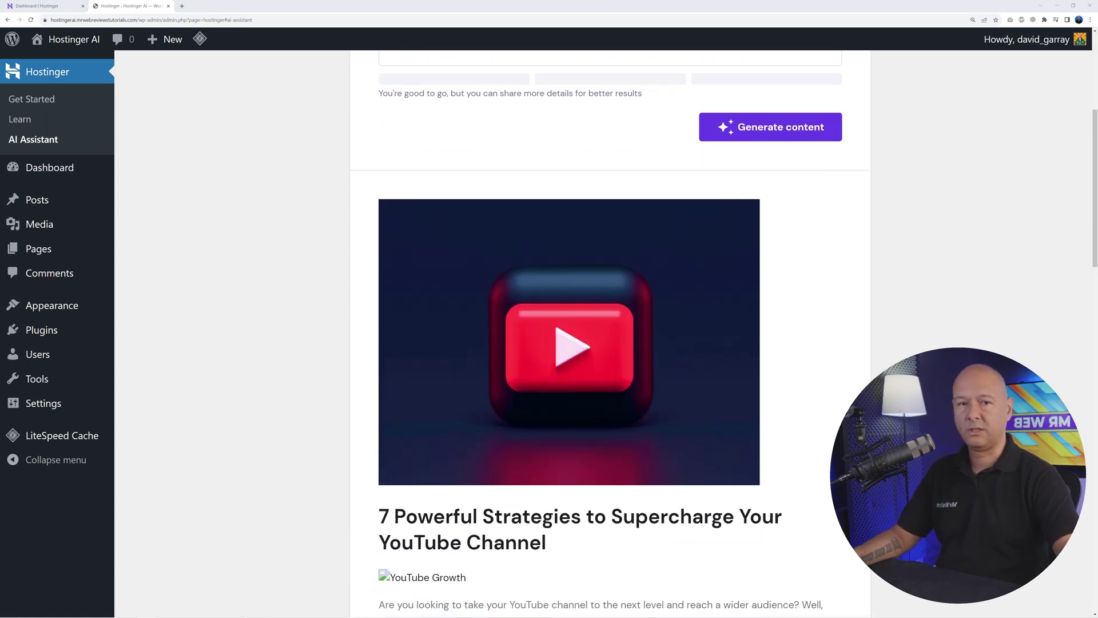
pyautogui.scroll(-1, 831, 445)
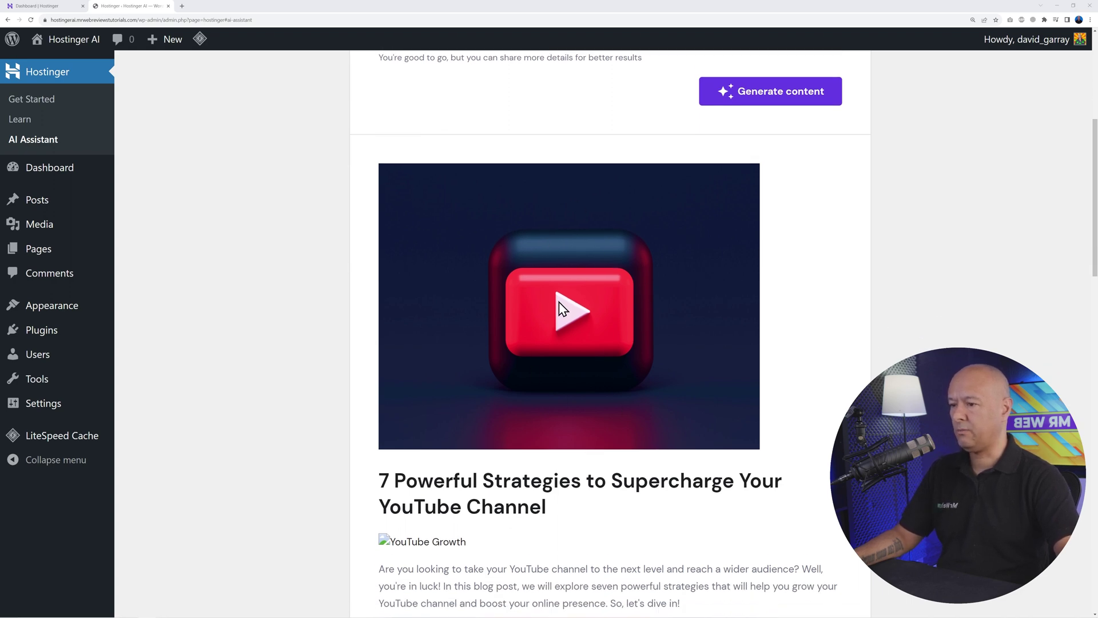
pyautogui.scroll(-4, 931, 334)
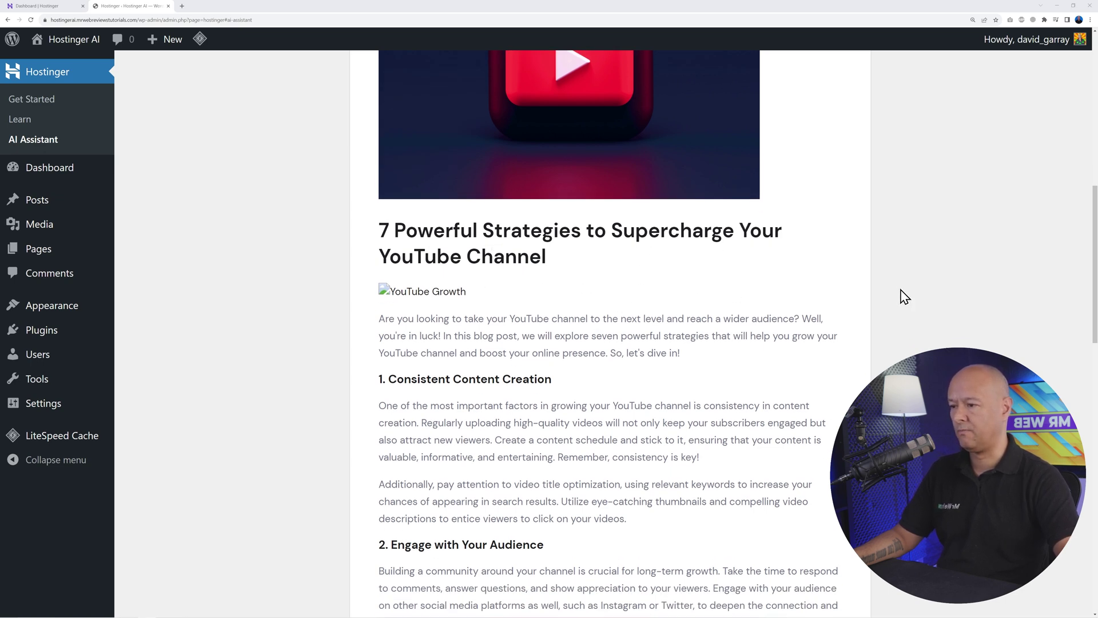
pyautogui.scroll(-2, 903, 294)
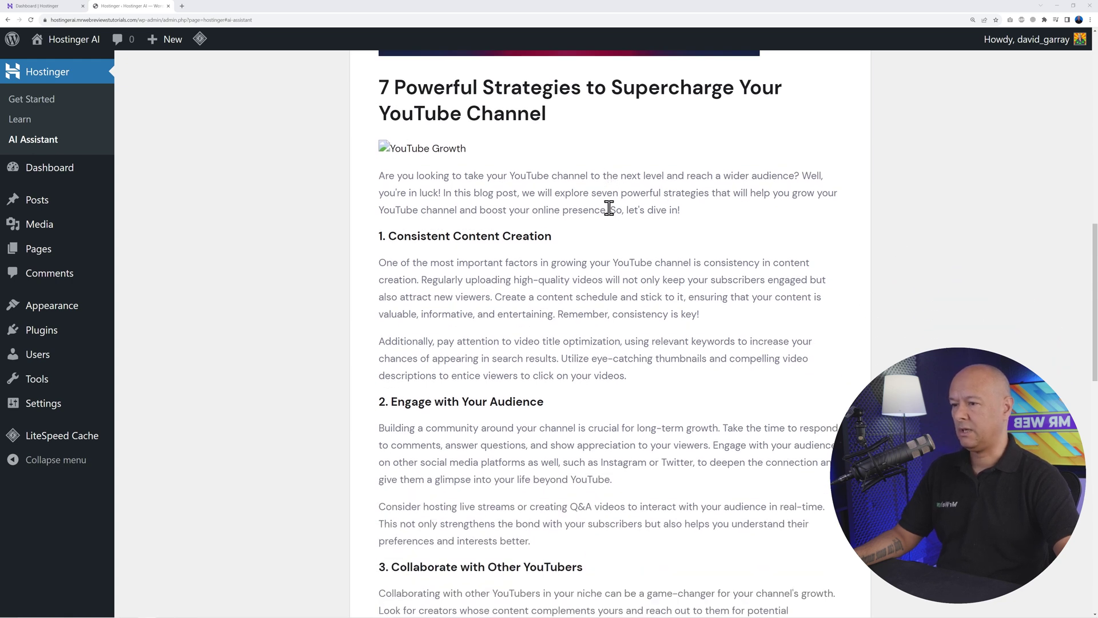
pyautogui.scroll(-1, 993, 327)
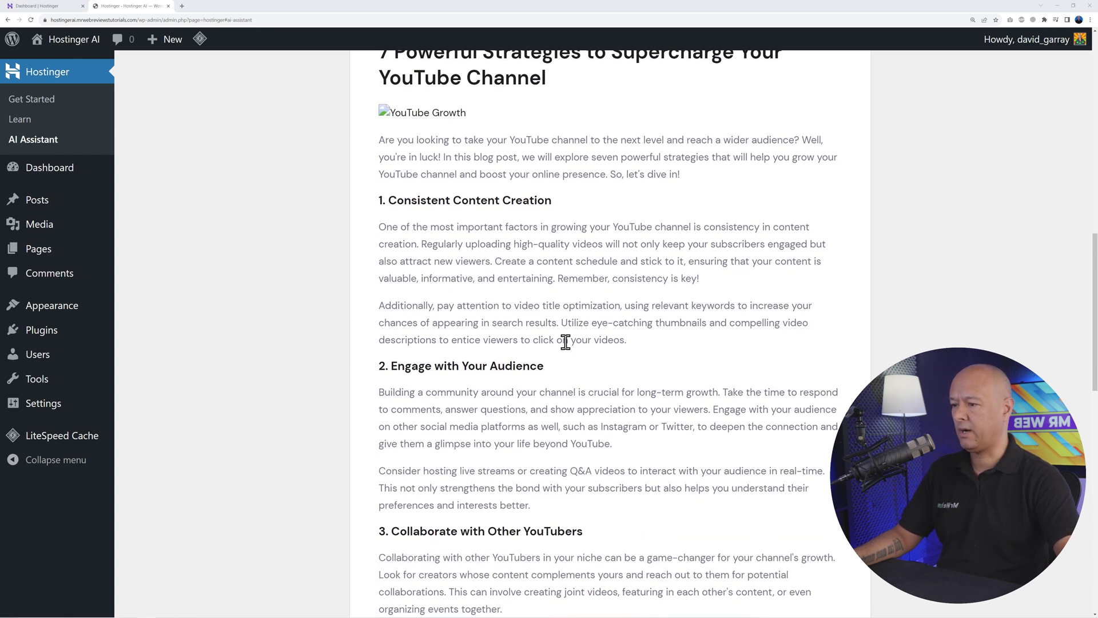
pyautogui.scroll(-7, 515, 235)
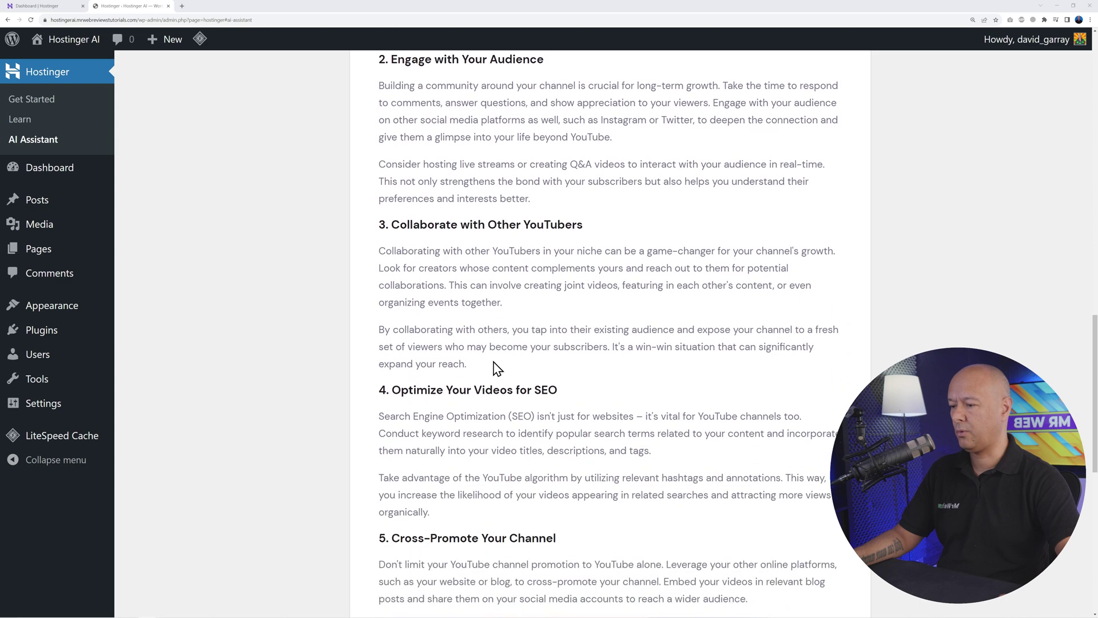
pyautogui.scroll(-5, 496, 378)
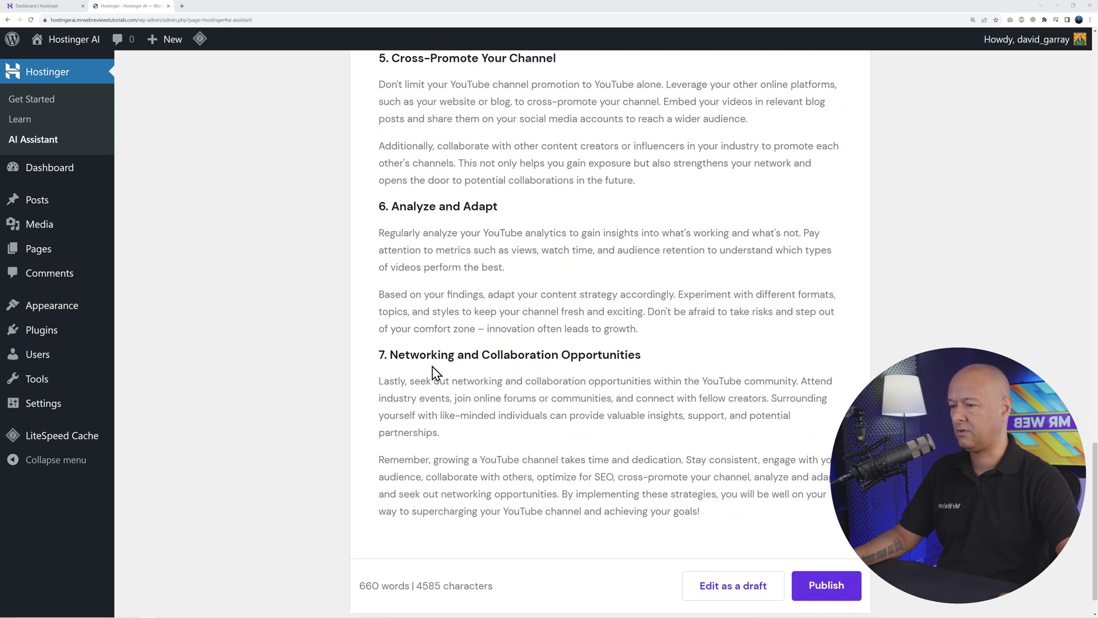
pyautogui.scroll(-1, 696, 365)
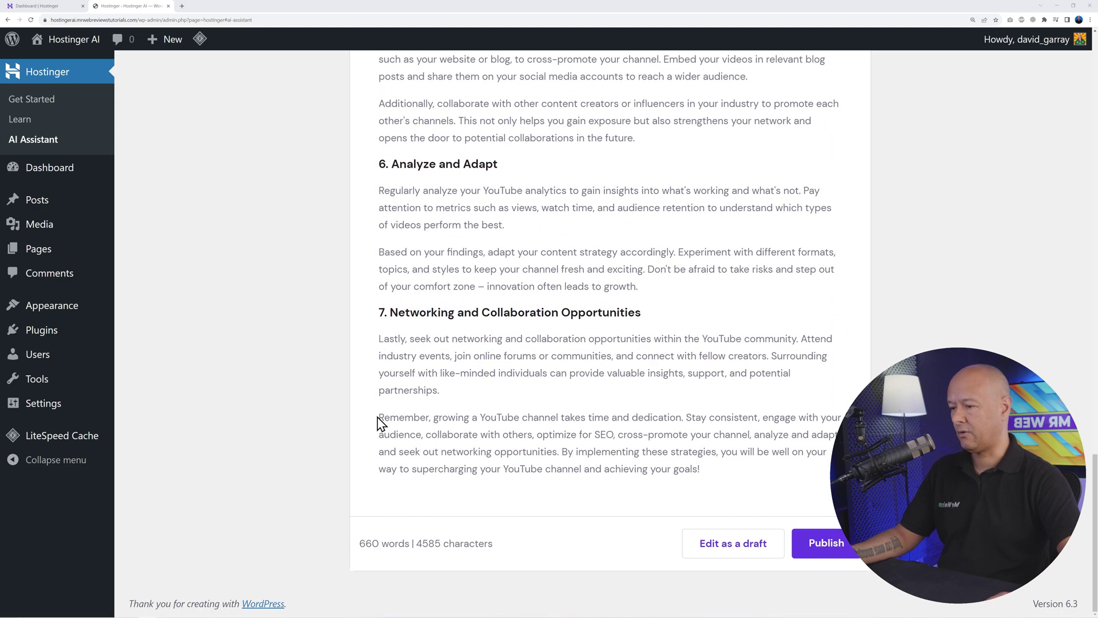
# Step: Send the article to the block editor with Edit as a draft
pyautogui.moveTo(380, 421); pyautogui.dragTo(718, 471)
pyautogui.click(734, 476)
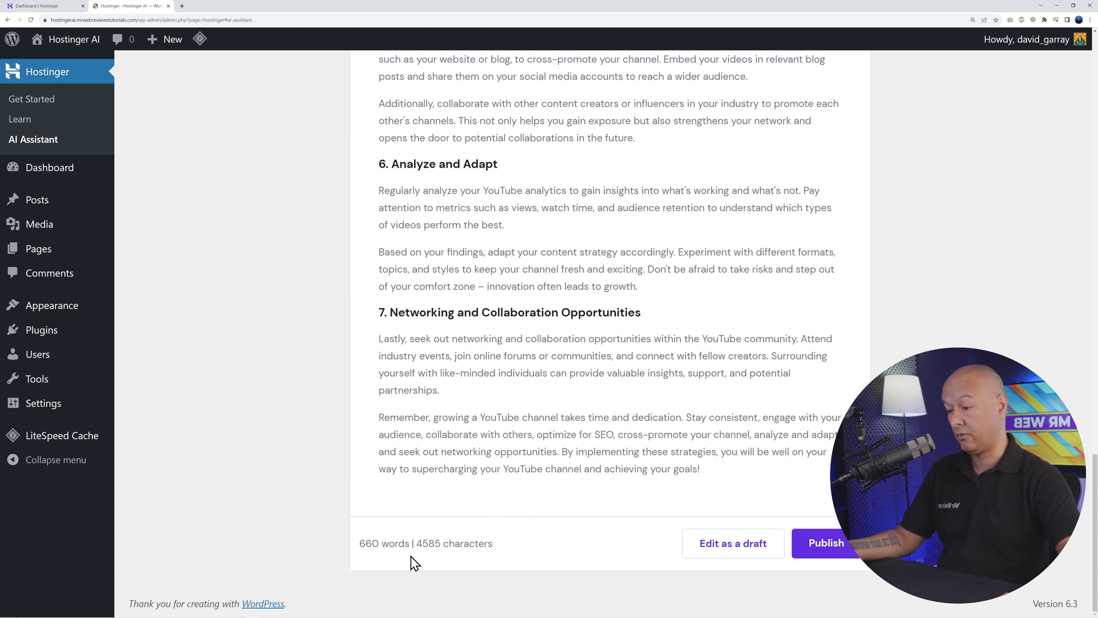
pyautogui.click(489, 543)
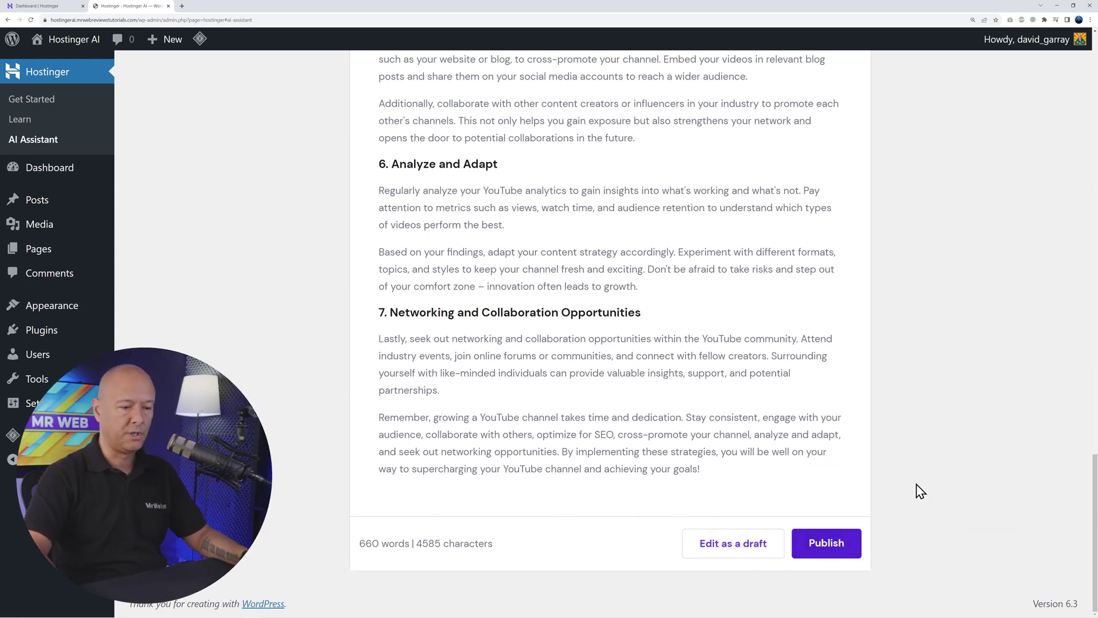
pyautogui.click(737, 554)
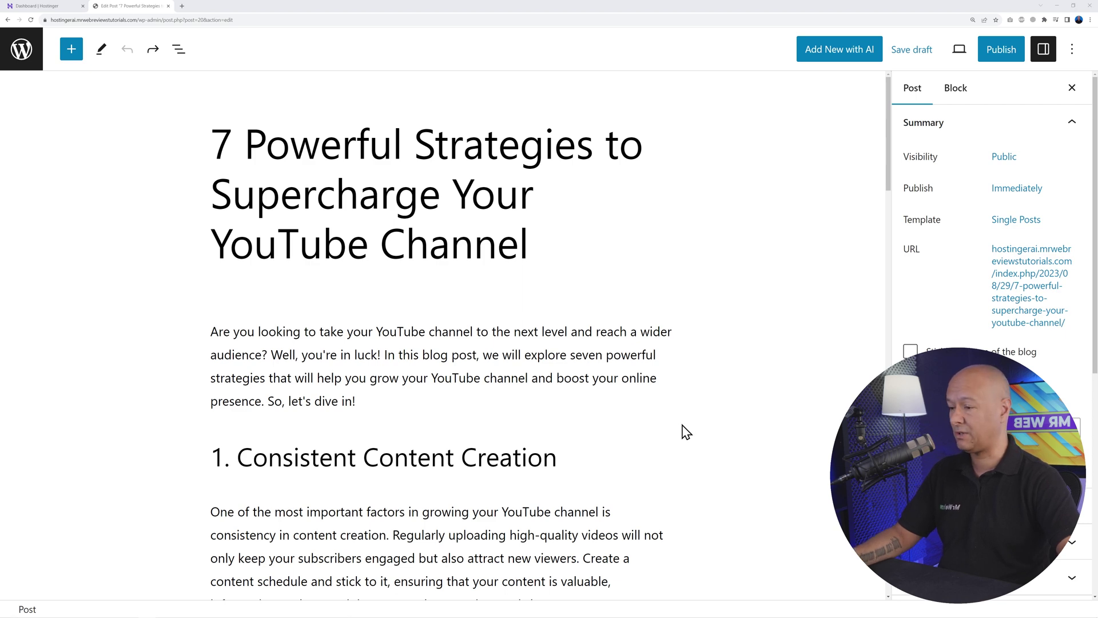
# Step: Convert the post's Classic block into separate heading and paragraph blocks
pyautogui.scroll(-1, 645, 415)
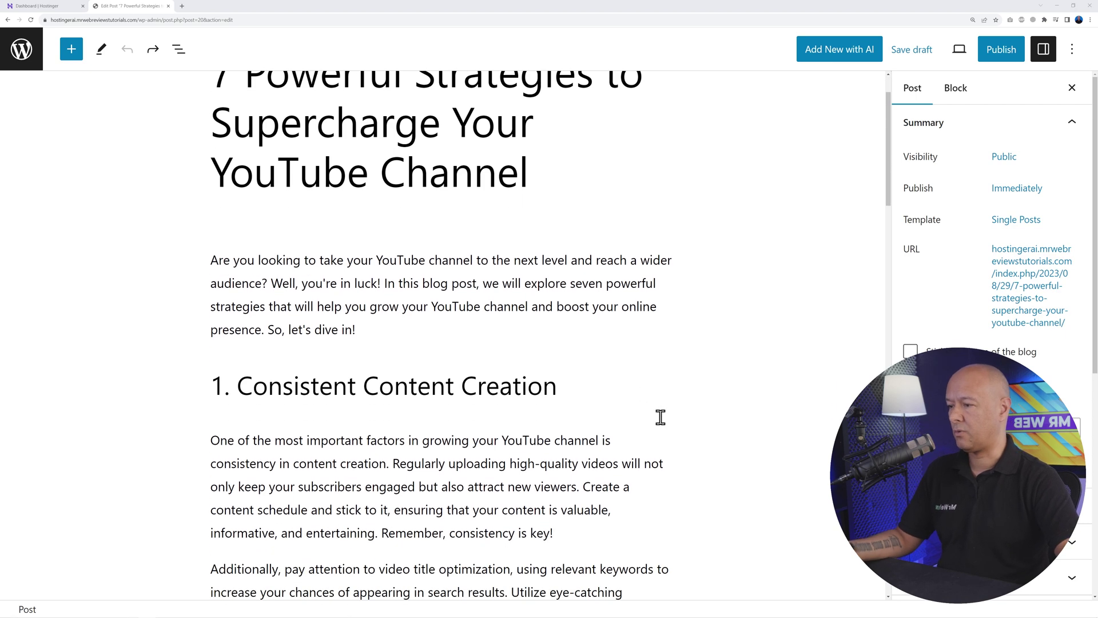
pyautogui.scroll(-1, 661, 419)
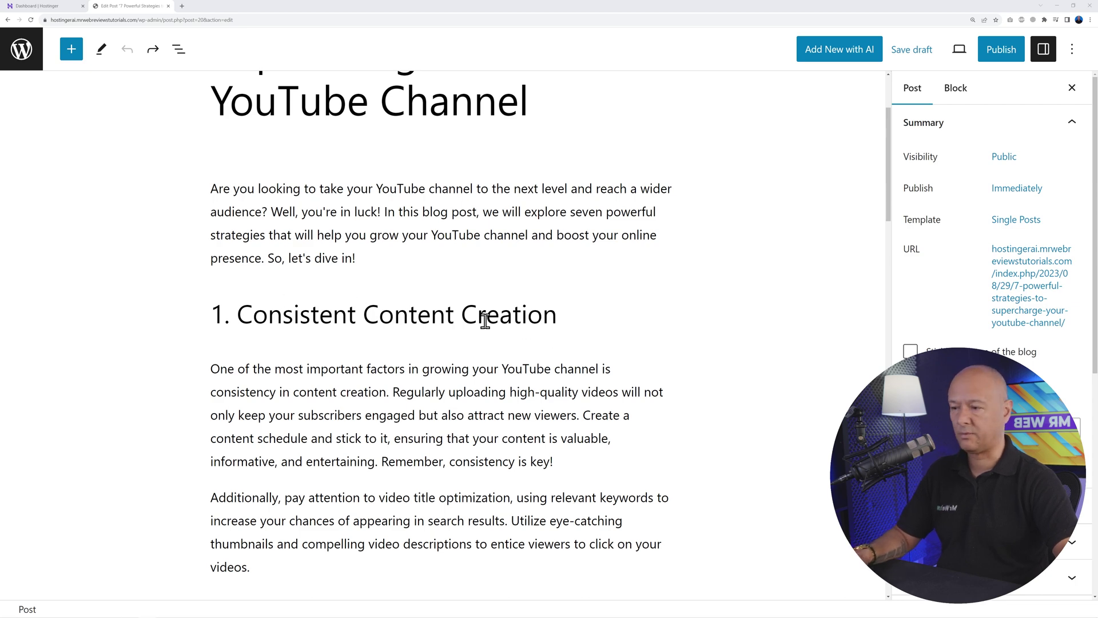
pyautogui.click(417, 317)
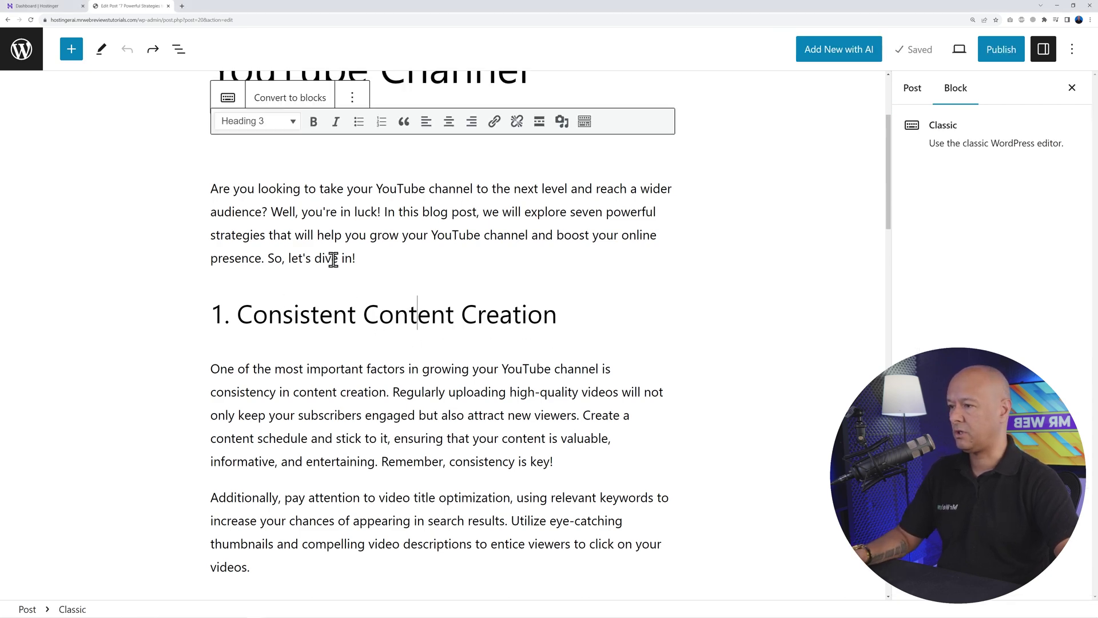
pyautogui.scroll(1, 360, 214)
pyautogui.click(302, 160)
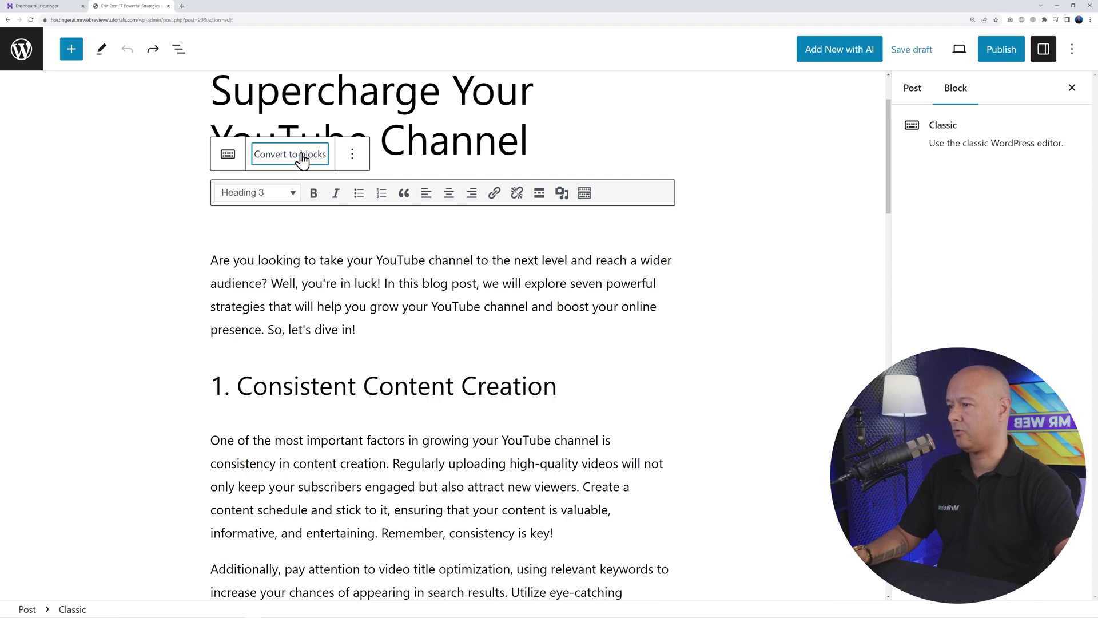
# Step: Make section headings 1 through 4 of the YouTube strategies post bold
pyautogui.click(648, 364)
pyautogui.scroll(15, 654, 365)
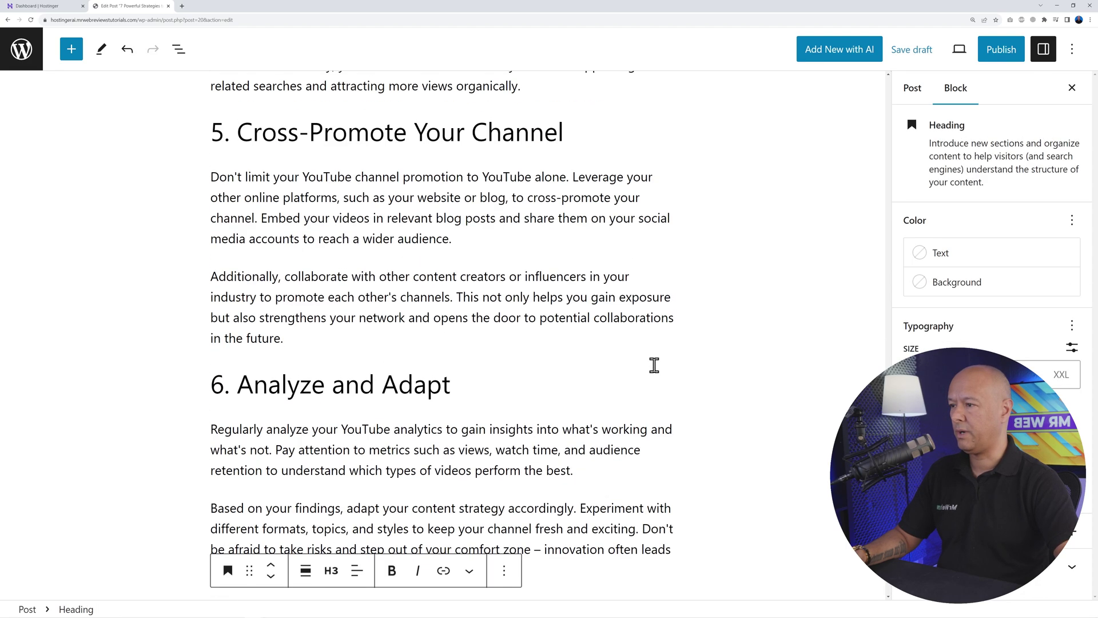
pyautogui.scroll(-2, 662, 376)
pyautogui.scroll(-1, 674, 374)
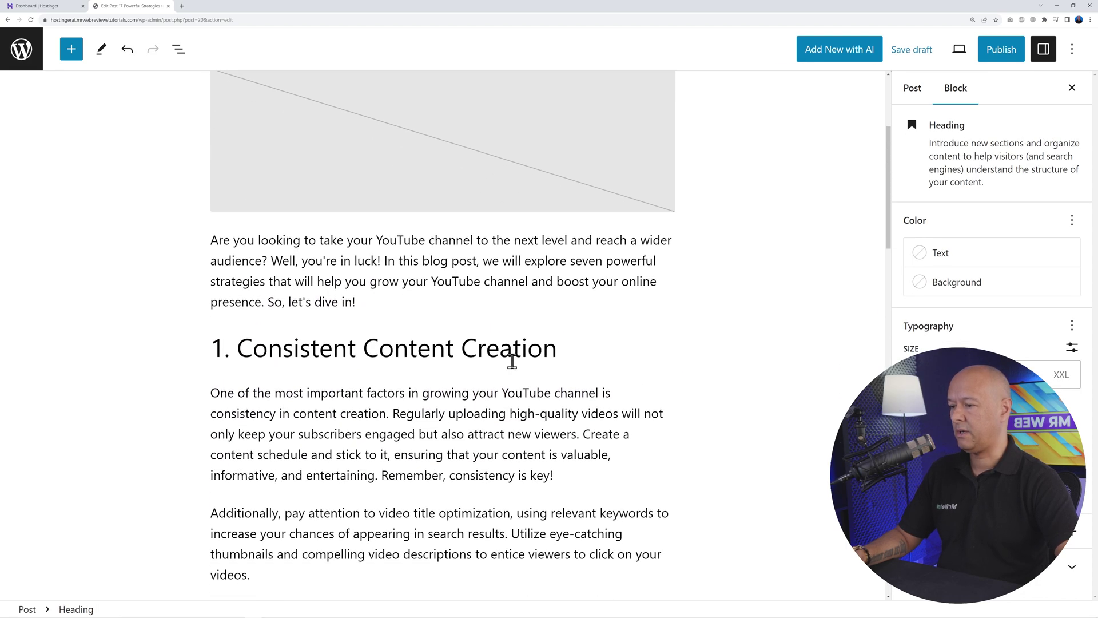
pyautogui.tripleClick(466, 350)
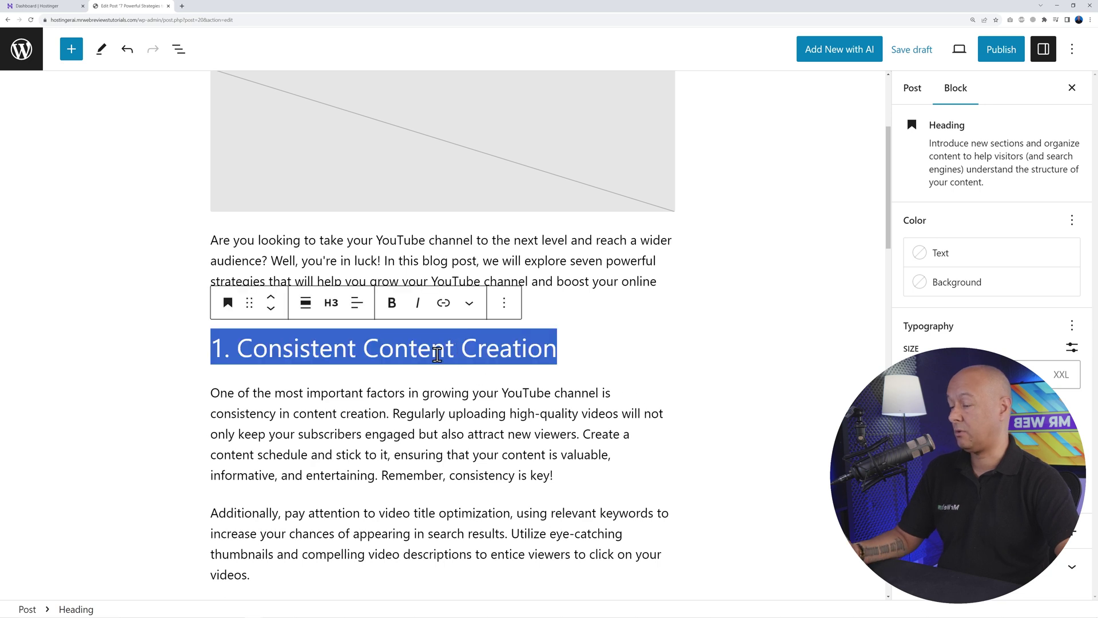
pyautogui.click(399, 315)
pyautogui.scroll(-3, 654, 377)
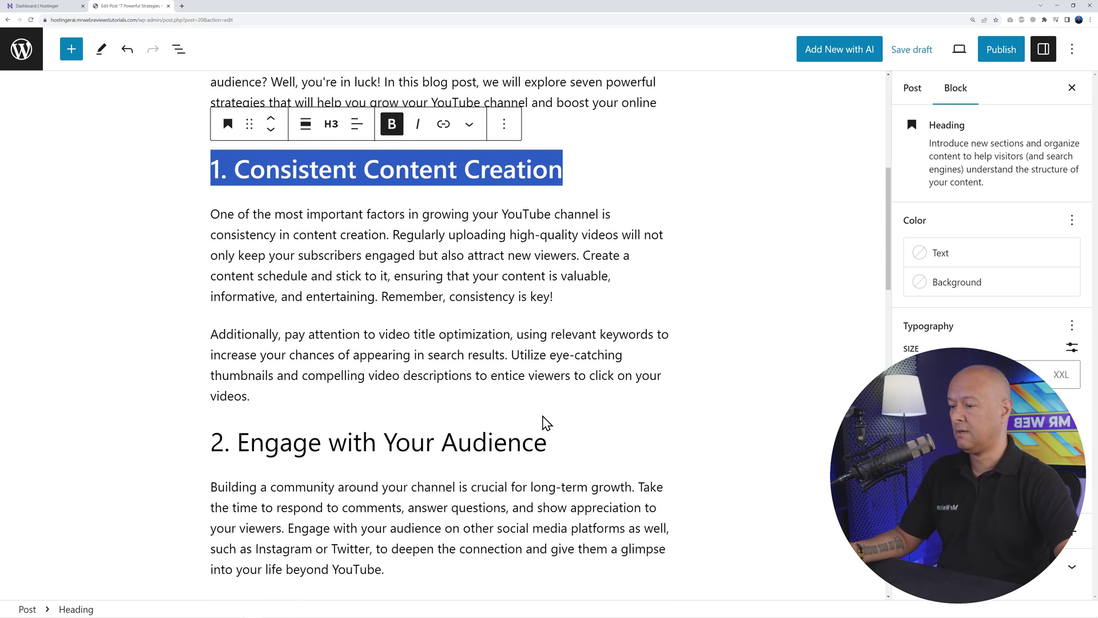
pyautogui.click(479, 442)
pyautogui.tripleClick(478, 442)
pyautogui.click(392, 397)
pyautogui.scroll(-5, 635, 415)
pyautogui.click(540, 409)
pyautogui.tripleClick(540, 409)
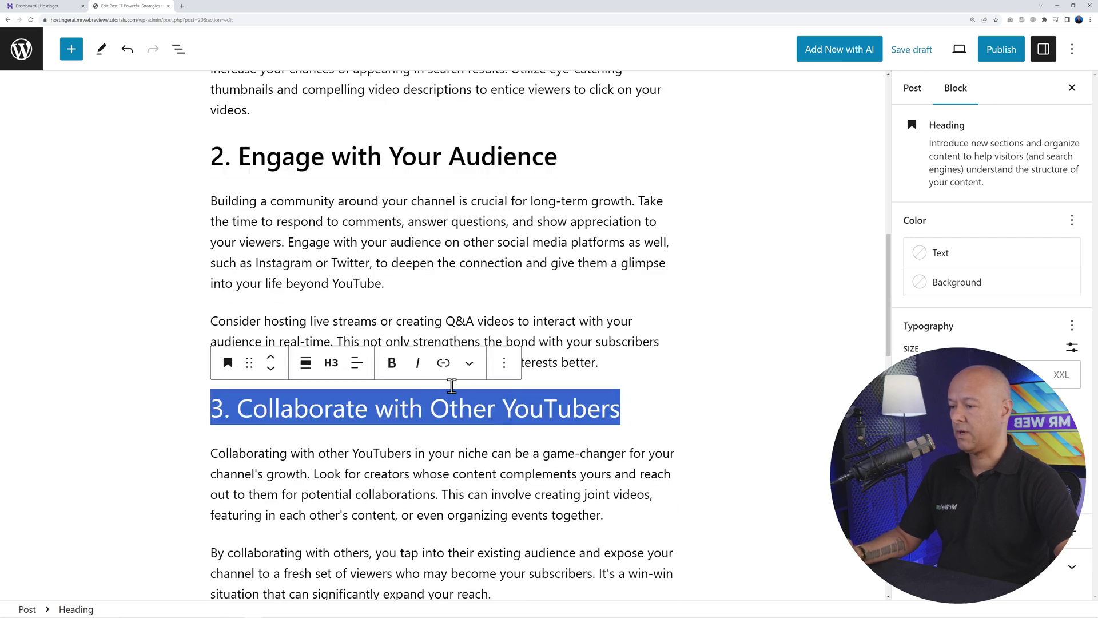
pyautogui.click(392, 362)
pyautogui.scroll(-5, 658, 443)
pyautogui.click(515, 394)
pyautogui.tripleClick(515, 393)
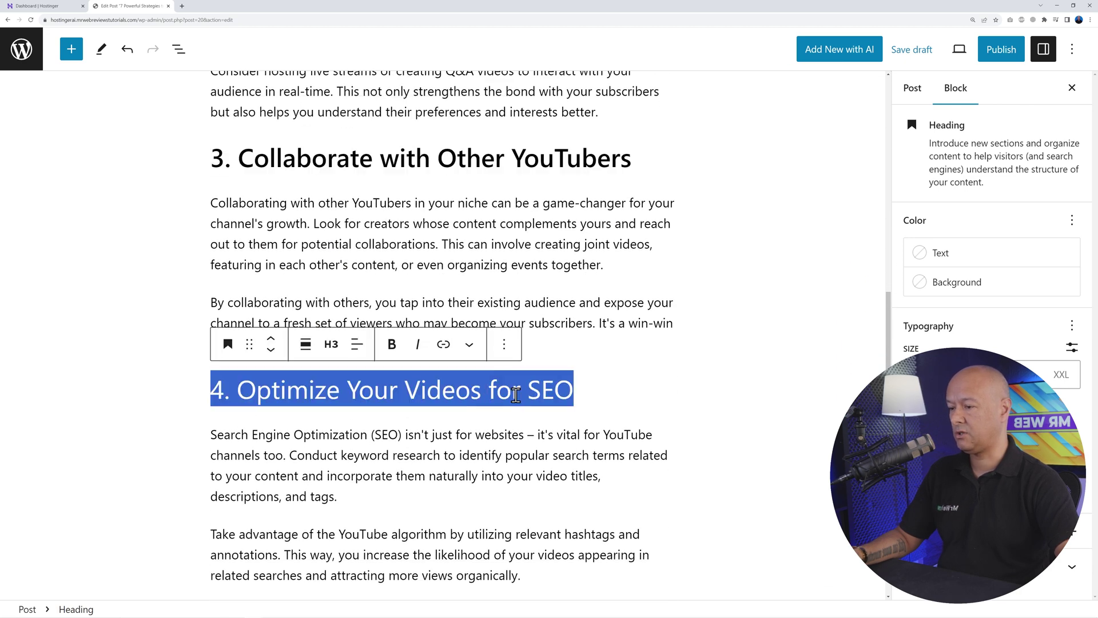
pyautogui.click(389, 344)
# Step: Make section headings 5, 6 and 7 bold, then deselect to show the post summary
pyautogui.scroll(-5, 657, 451)
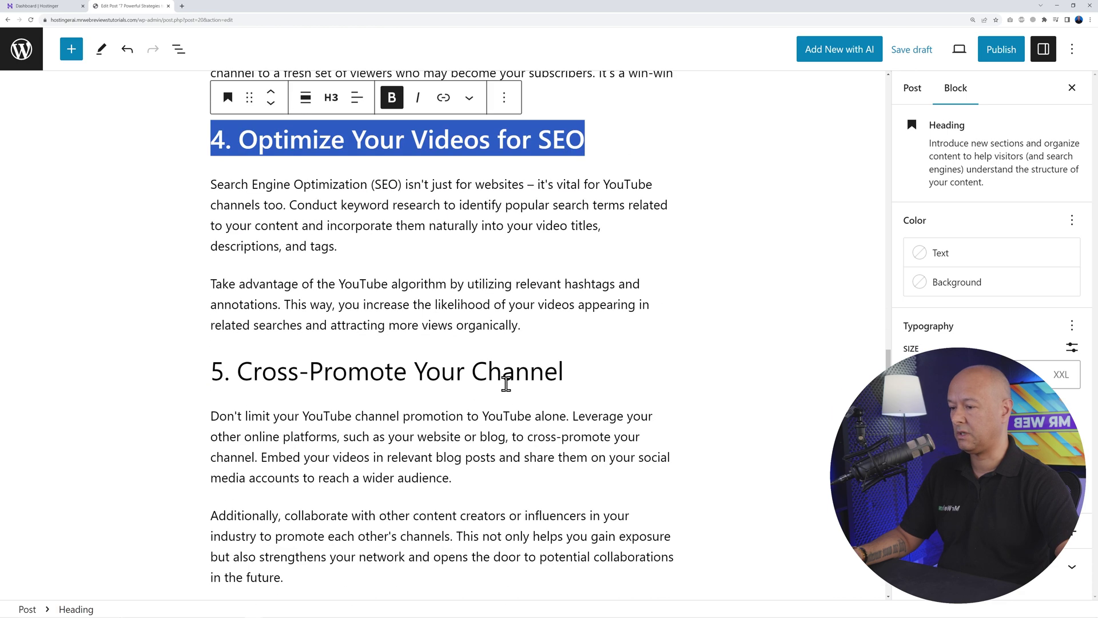
pyautogui.doubleClick(502, 375)
pyautogui.tripleClick(502, 376)
pyautogui.click(392, 325)
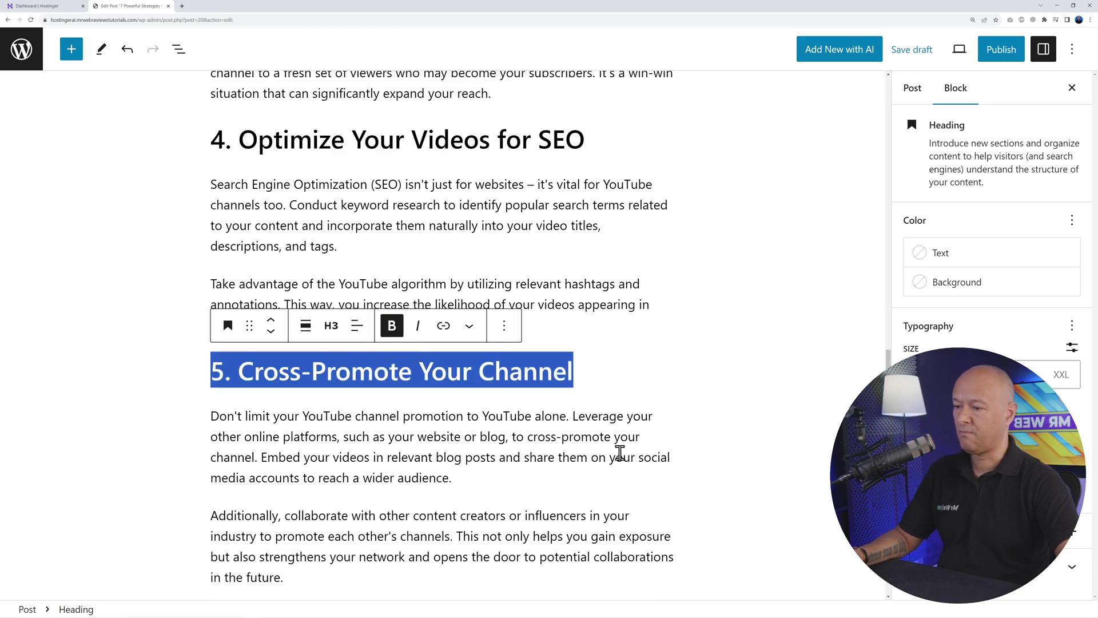
pyautogui.scroll(-3, 598, 455)
pyautogui.scroll(-2, 595, 452)
pyautogui.doubleClick(436, 376)
pyautogui.tripleClick(436, 376)
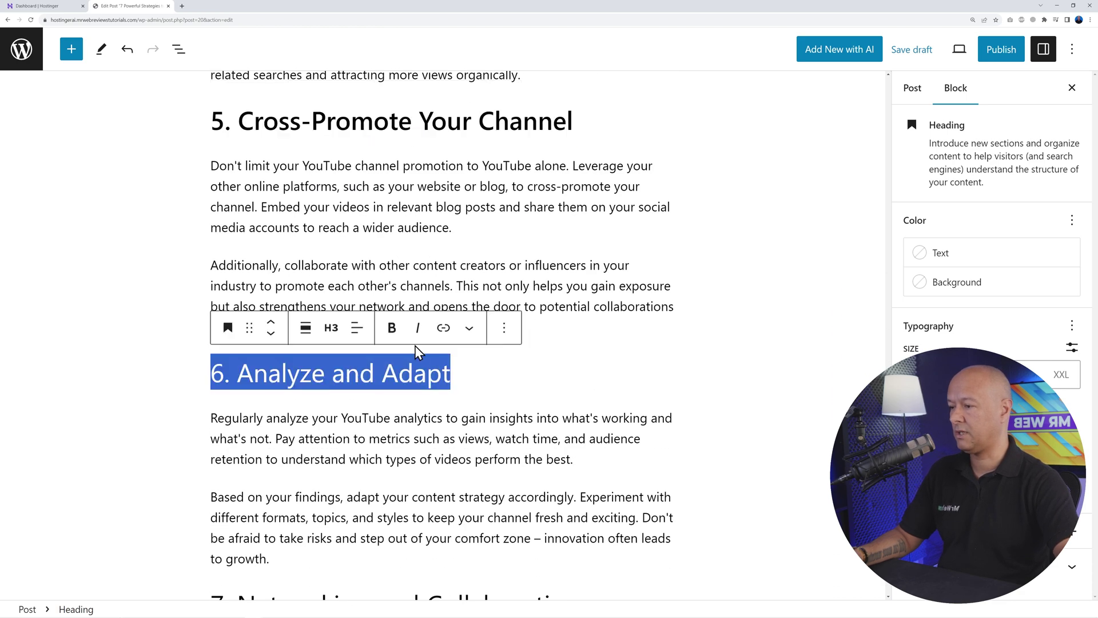
pyautogui.click(393, 334)
pyautogui.scroll(-4, 572, 400)
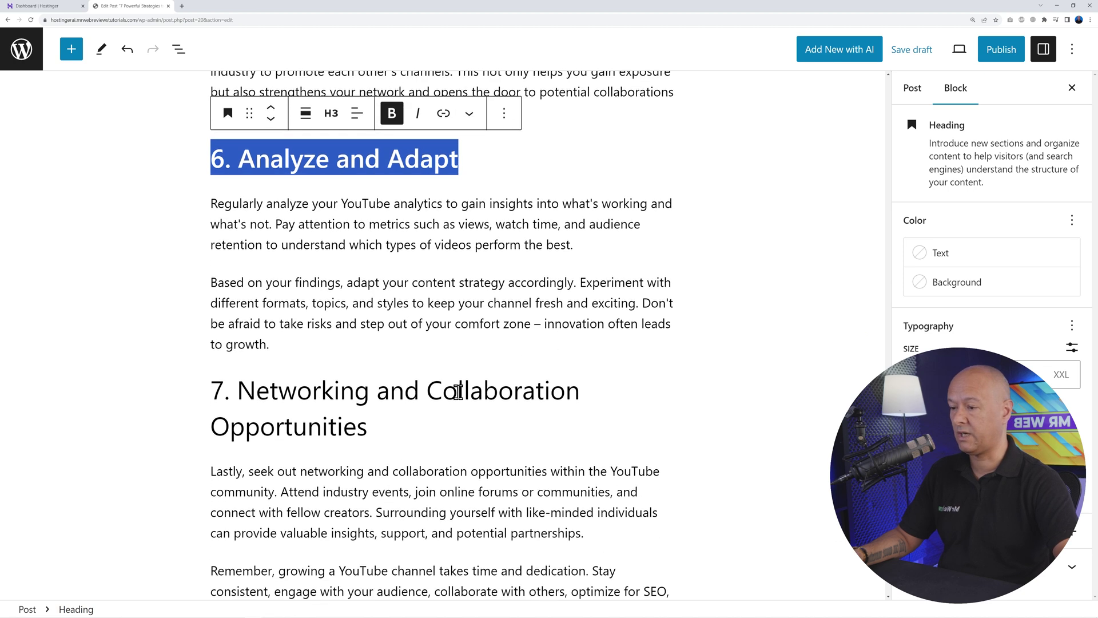
pyautogui.doubleClick(456, 389)
pyautogui.tripleClick(456, 390)
pyautogui.click(392, 345)
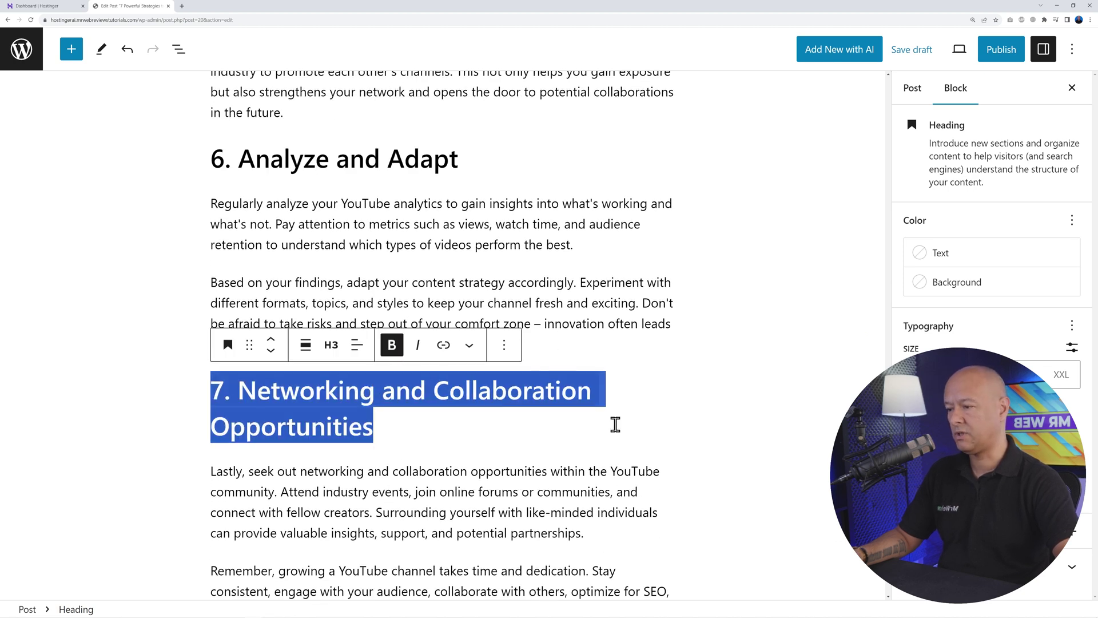
pyautogui.click(698, 432)
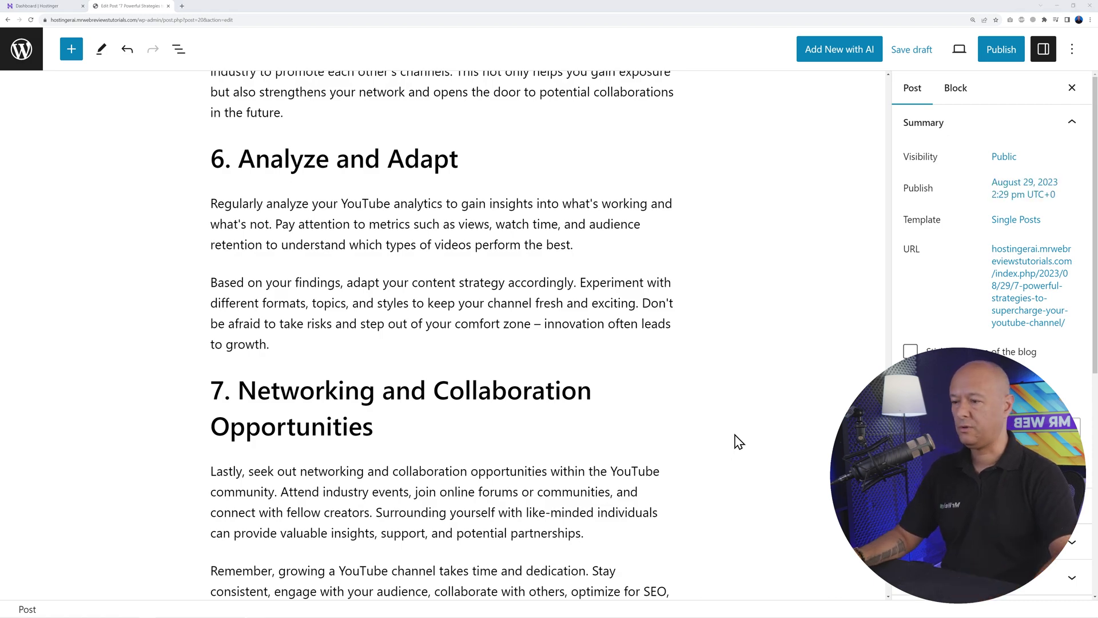
pyautogui.scroll(20, 737, 441)
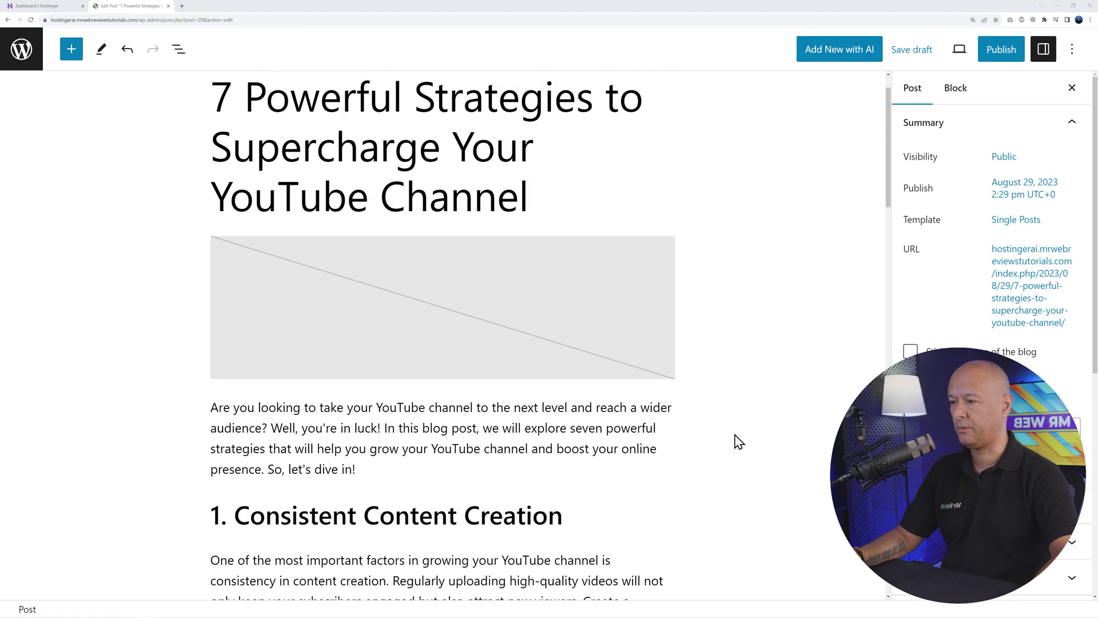
# Step: Publish the '7 Powerful Strategies to Supercharge Your YouTube Channel' post and close the confirmation panel
pyautogui.scroll(1, 737, 442)
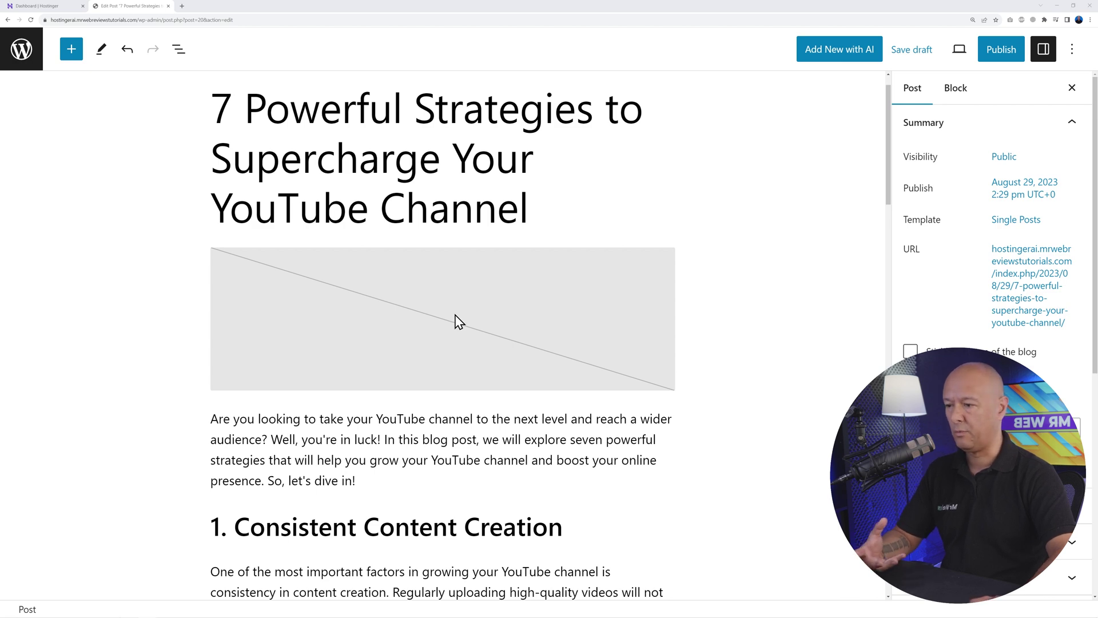
pyautogui.click(1000, 50)
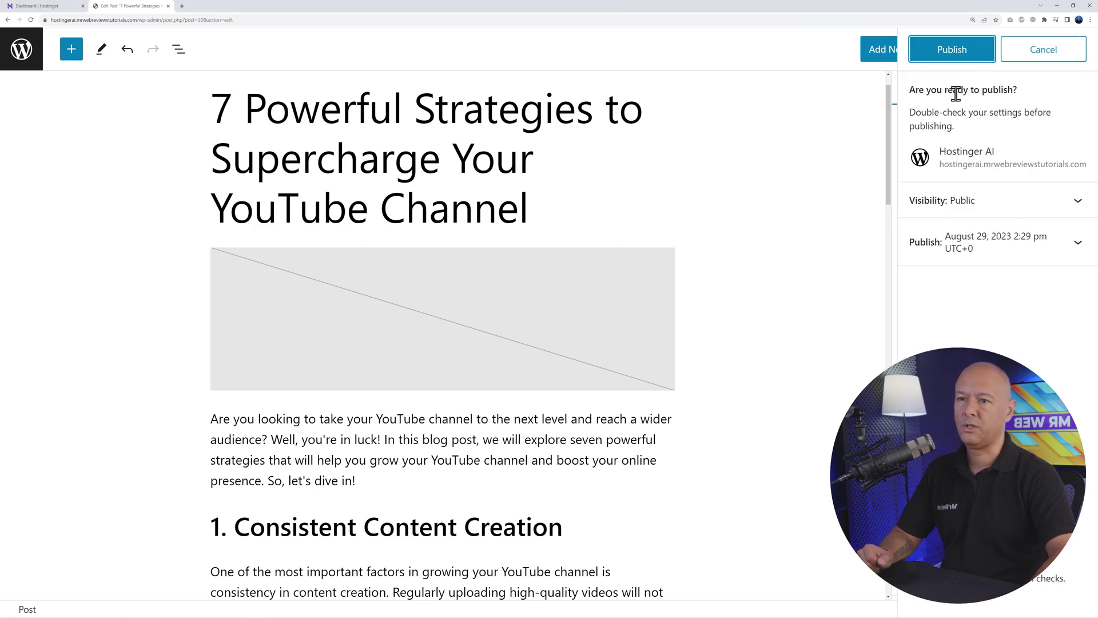
pyautogui.click(959, 60)
pyautogui.click(1070, 59)
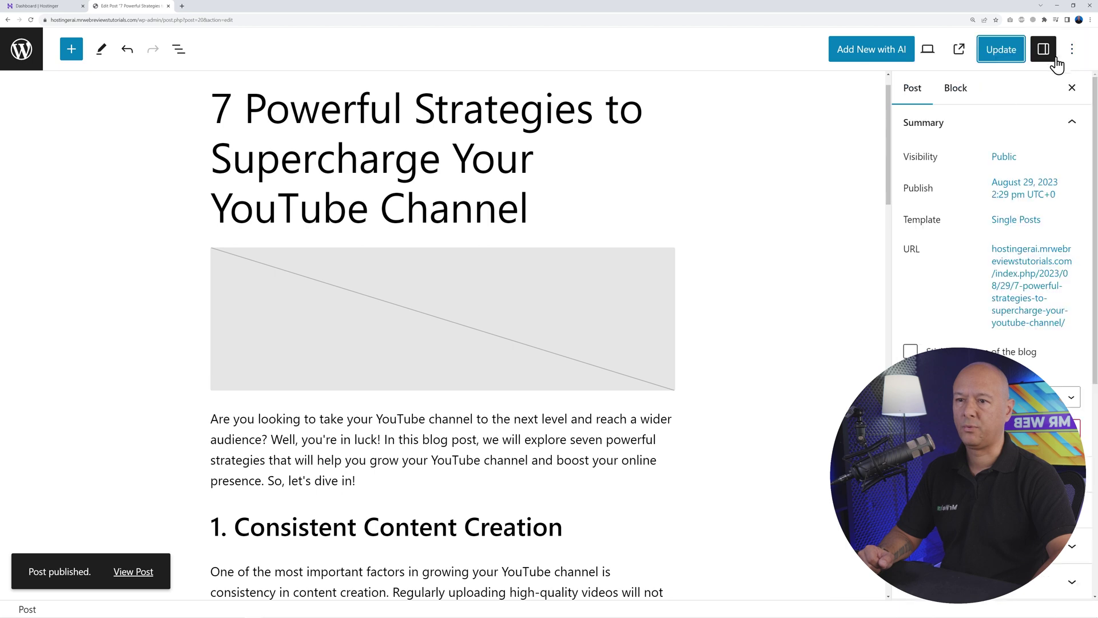
# Step: View the published post live and scroll through it to check the bold headings
pyautogui.click(964, 60)
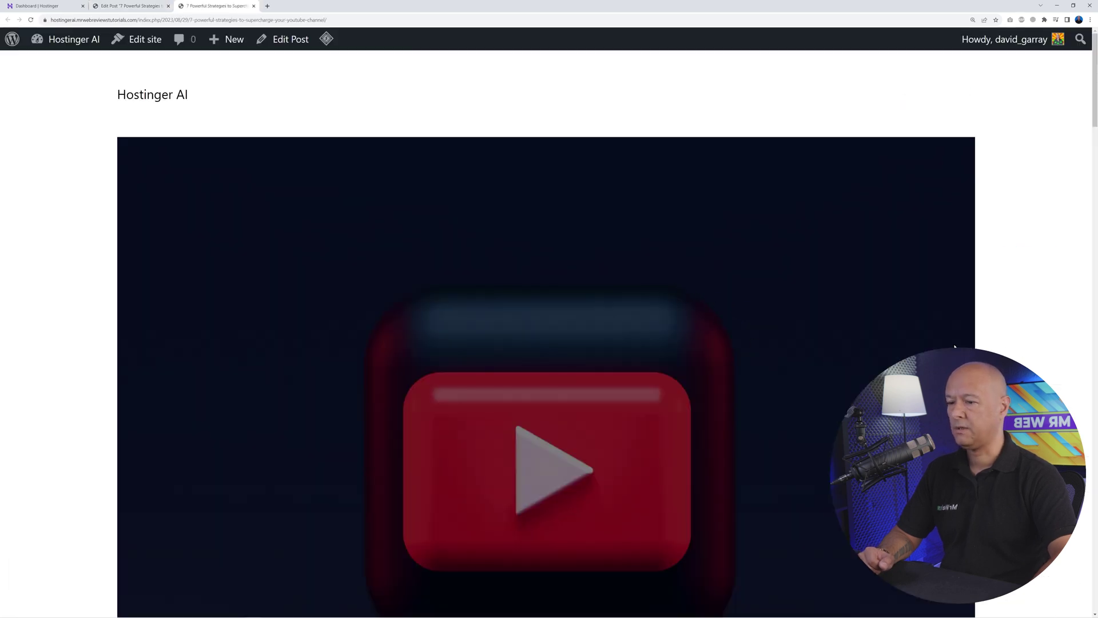
pyautogui.scroll(-9, 950, 337)
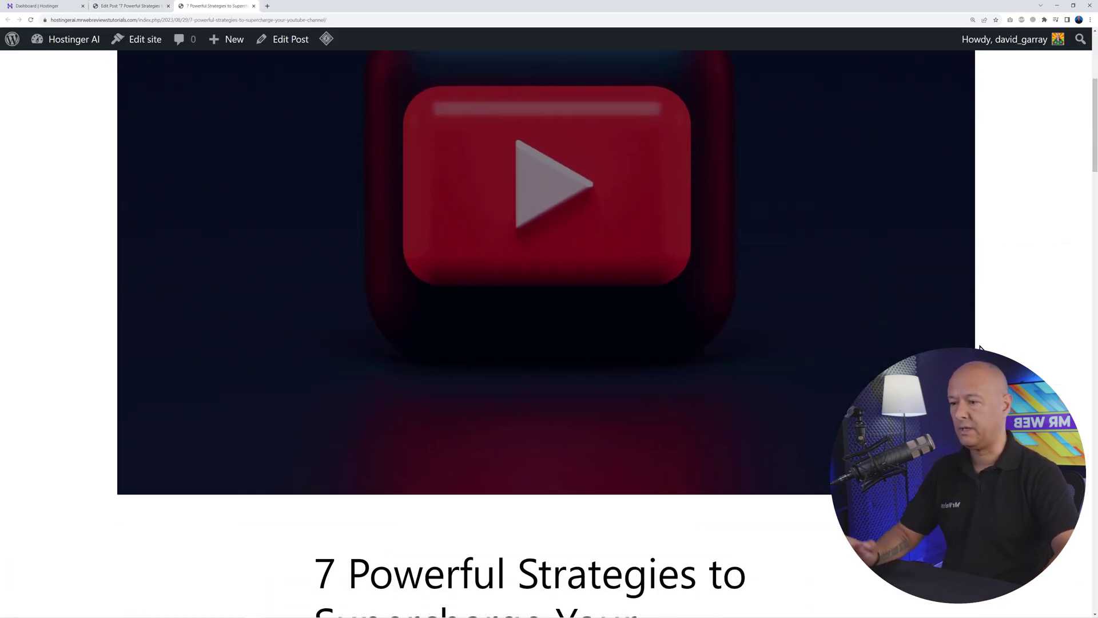
pyautogui.scroll(-12, 976, 346)
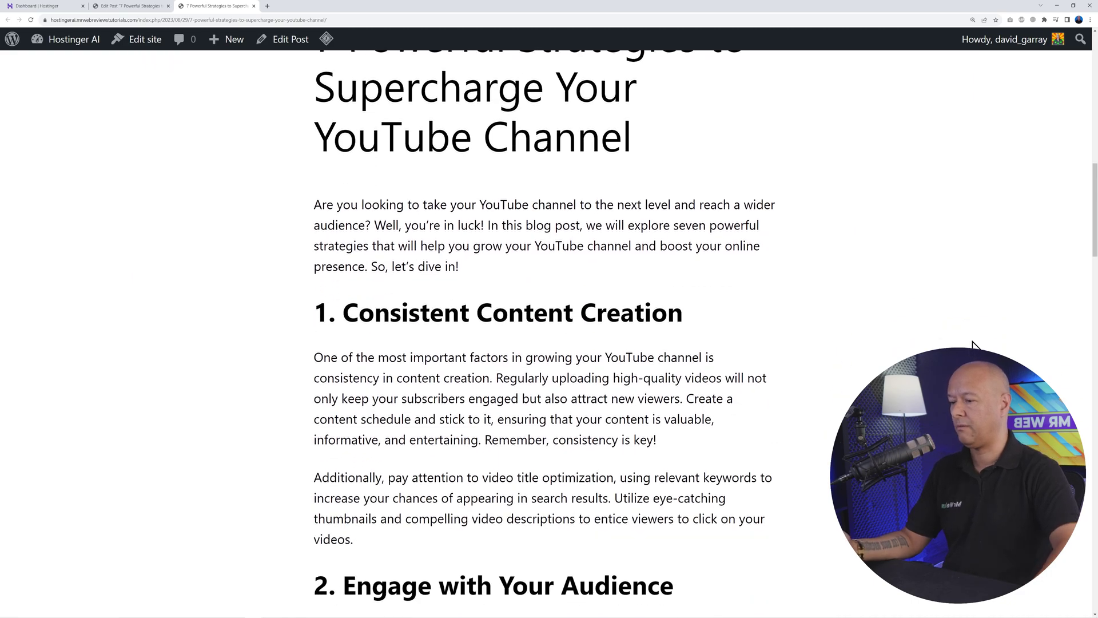
pyautogui.scroll(-12, 975, 346)
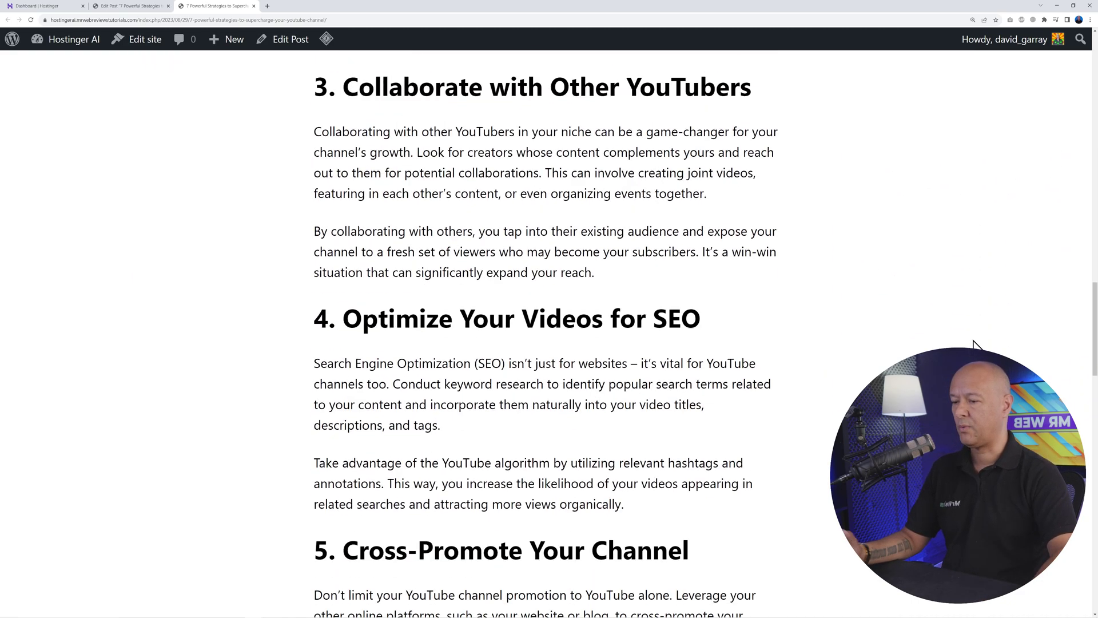
pyautogui.scroll(-10, 976, 343)
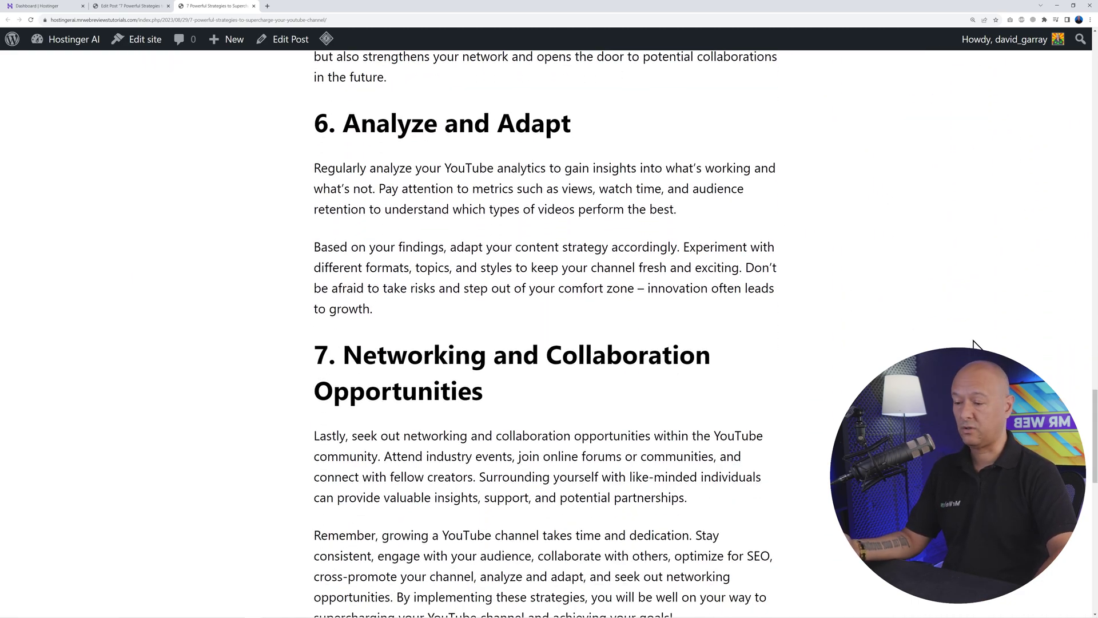
pyautogui.scroll(20, 976, 346)
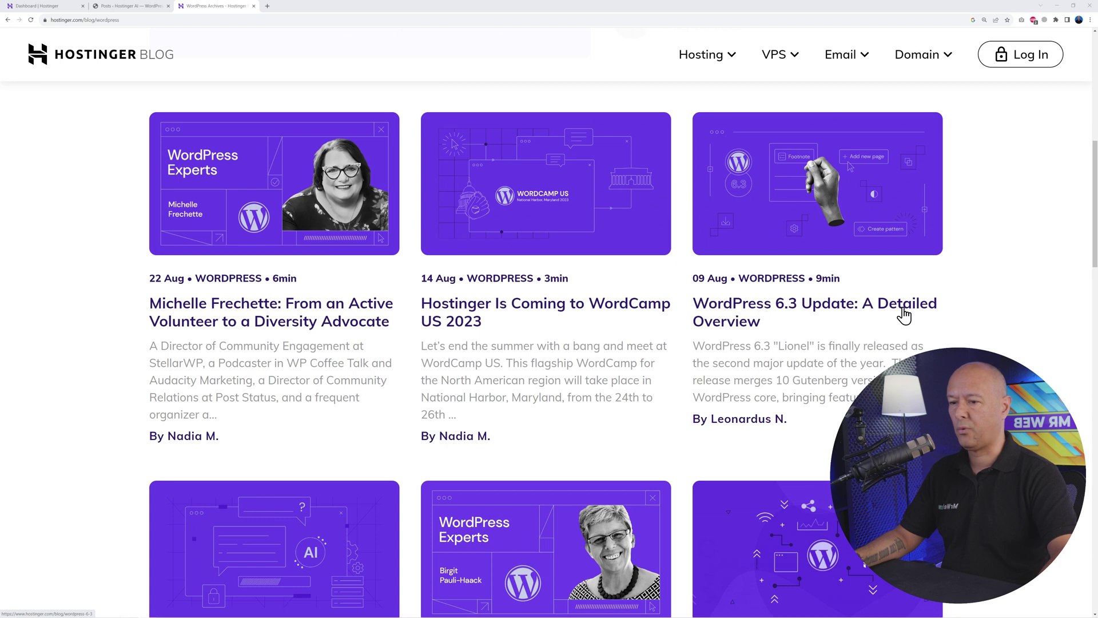
# Step: Open 'WordPress 6.3 Update: A Detailed Overview' on the Hostinger Blog and select its URL
pyautogui.click(758, 326)
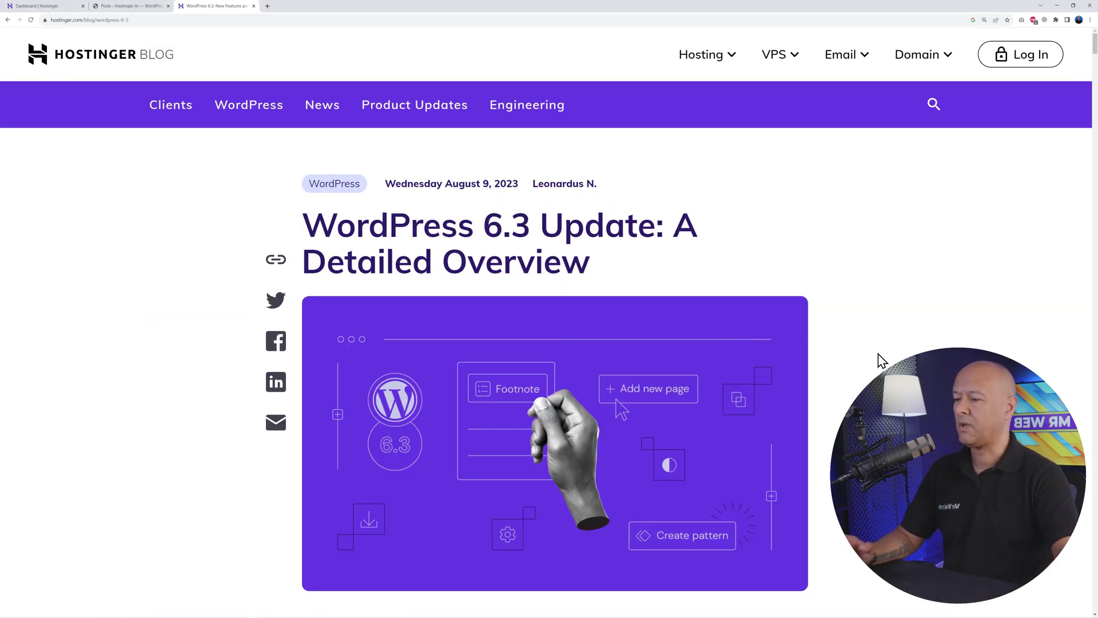
pyautogui.scroll(-10, 555, 344)
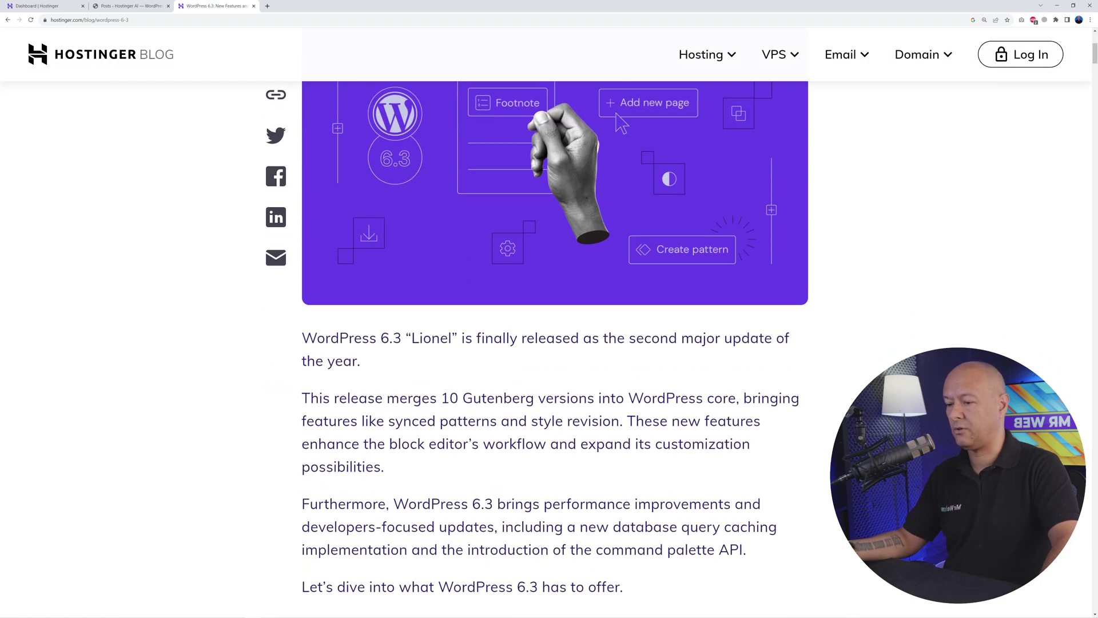
pyautogui.scroll(7, 555, 343)
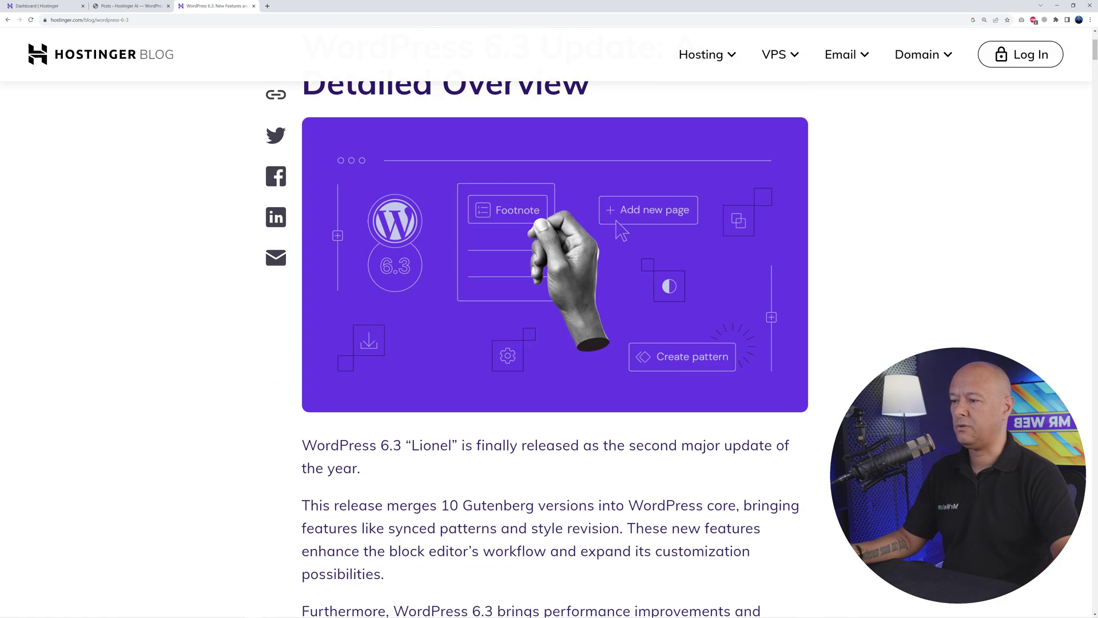
pyautogui.scroll(3, 917, 254)
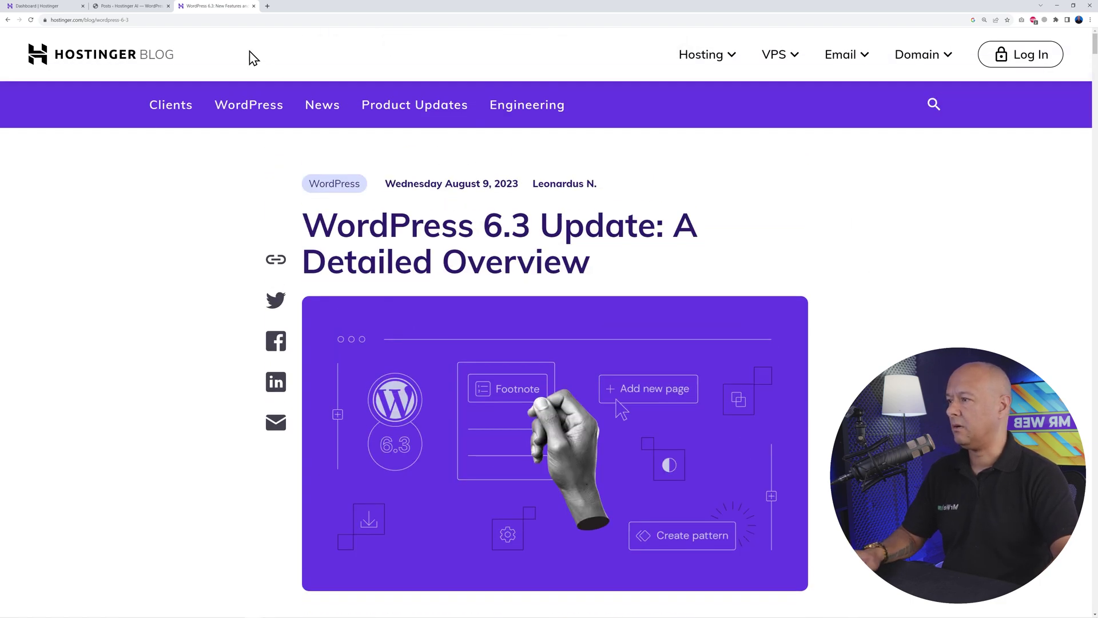
pyautogui.click(151, 20)
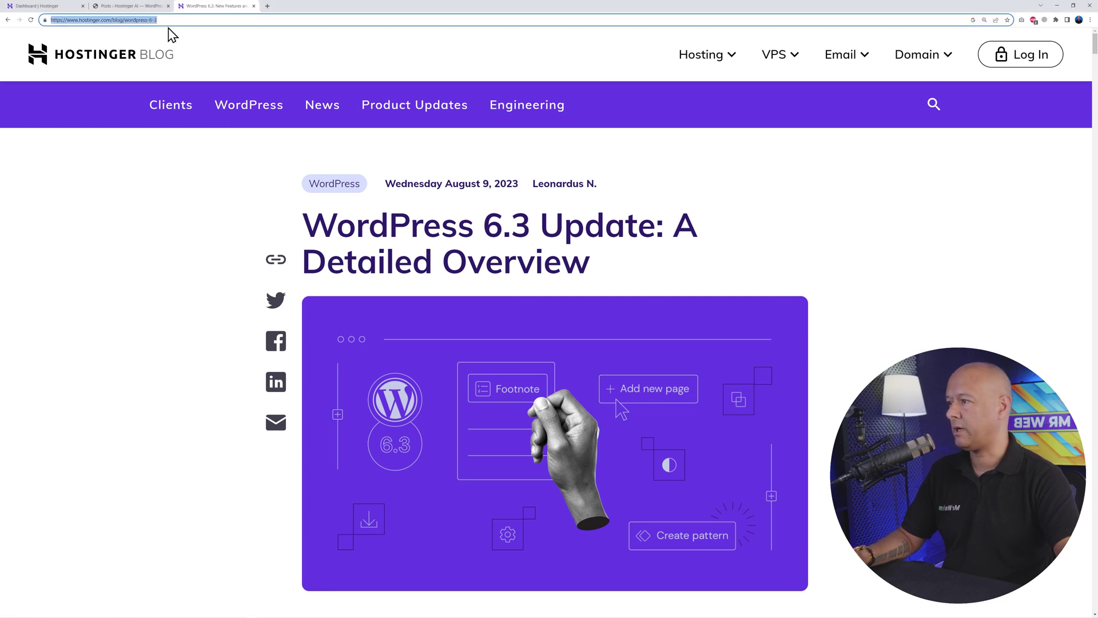
# Step: Back in WordPress, generate a new AI post from the prompt containing the WordPress 6.3 article URL
pyautogui.click(139, 7)
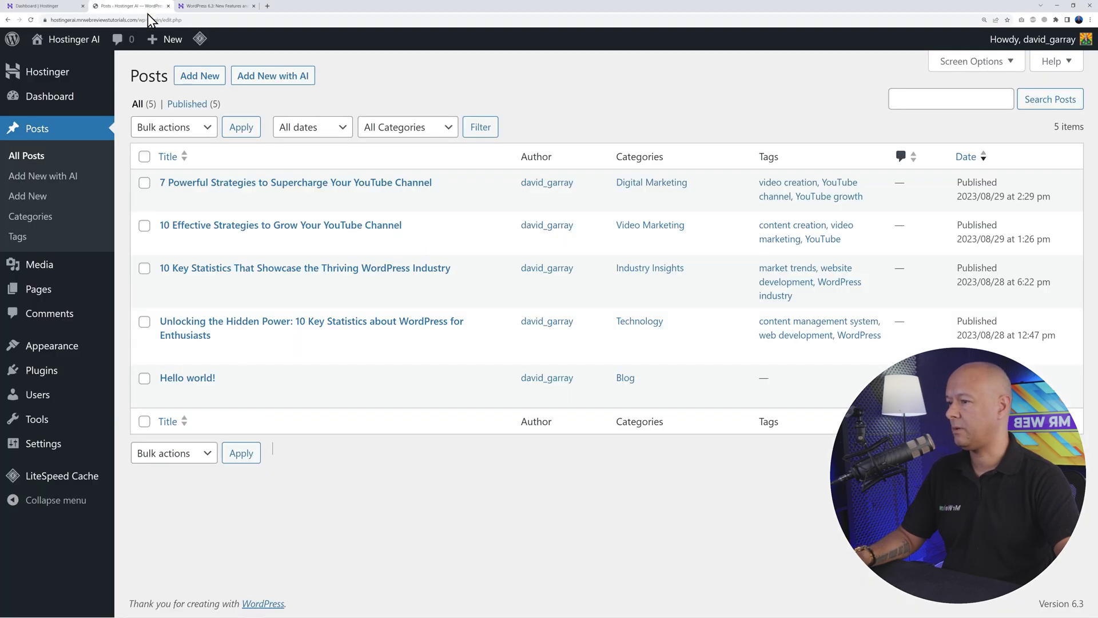
pyautogui.click(299, 81)
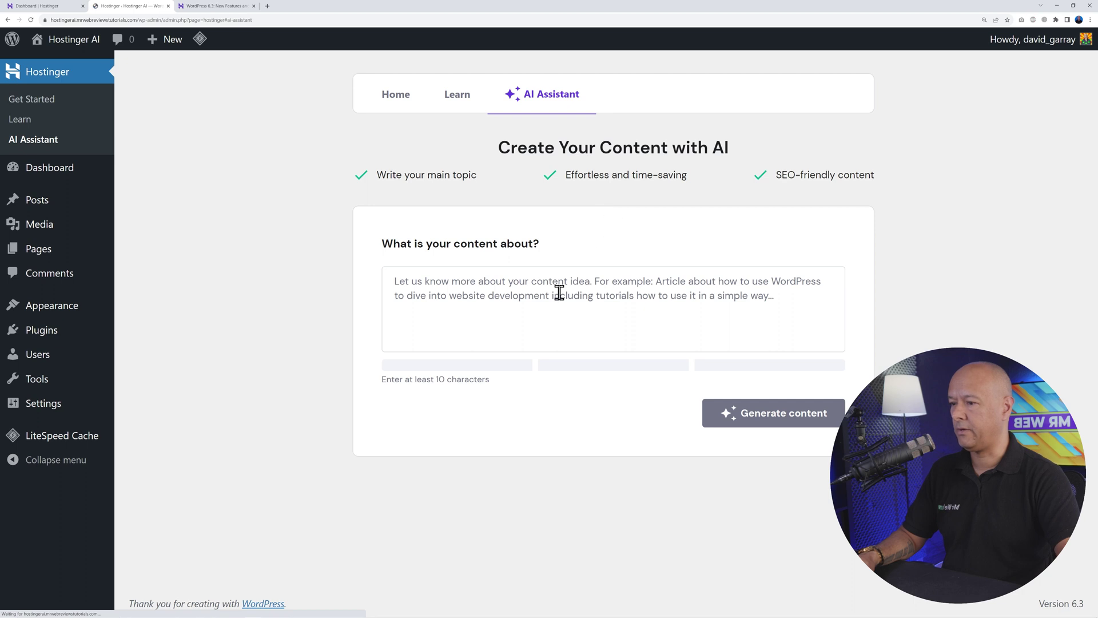
pyautogui.click(559, 293)
pyautogui.write('Write a blog post based on this article that I found online: https://www.hostinger.com/blog/wordpress-6-3')
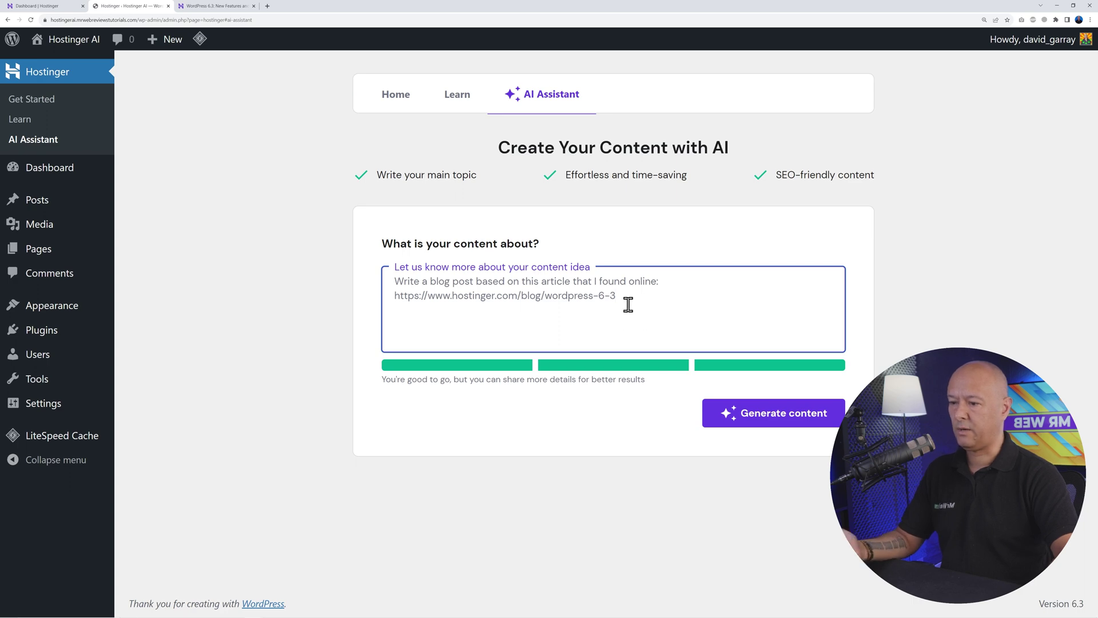
pyautogui.click(749, 423)
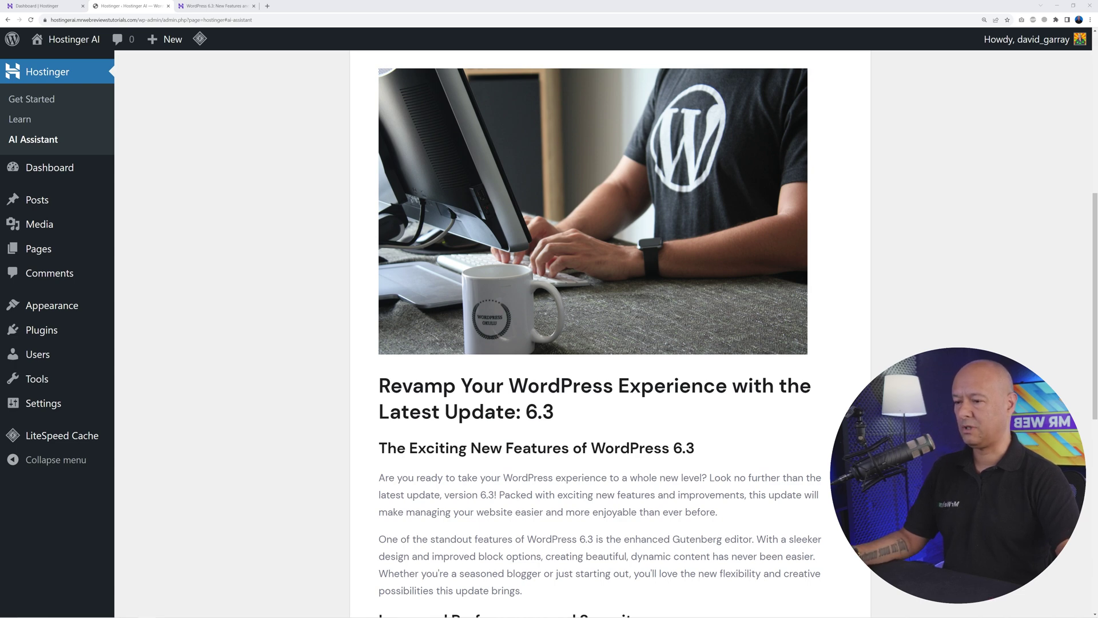
# Step: Scroll through the generated WordPress 6.3 article to its 317-word count, then back up to the prompt
pyautogui.scroll(-1, 801, 343)
pyautogui.scroll(-1, 561, 314)
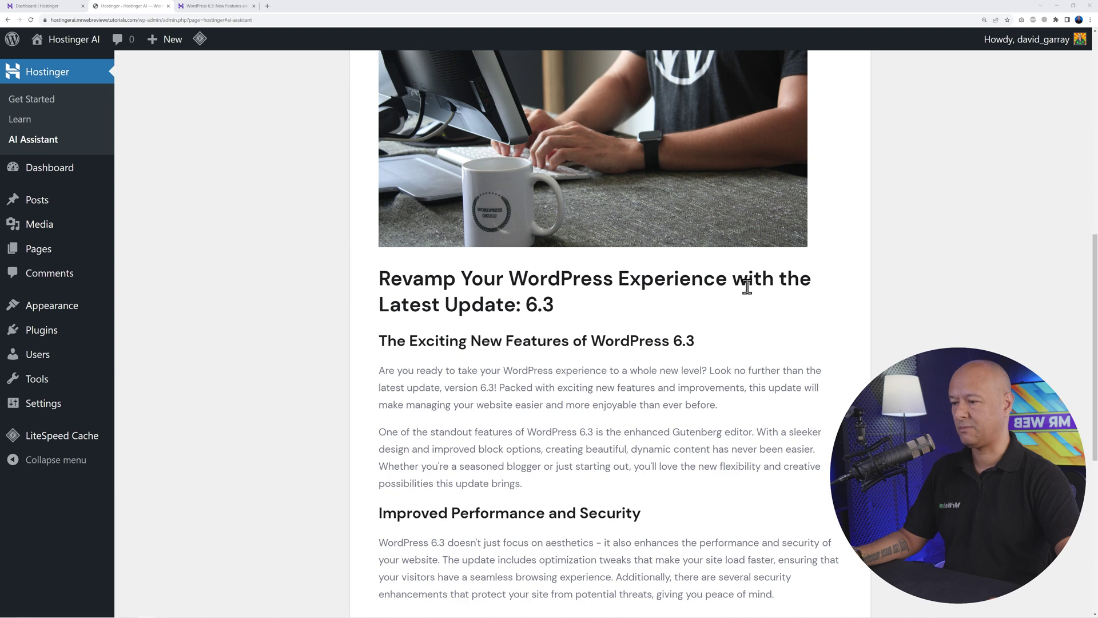
pyautogui.scroll(-3, 492, 294)
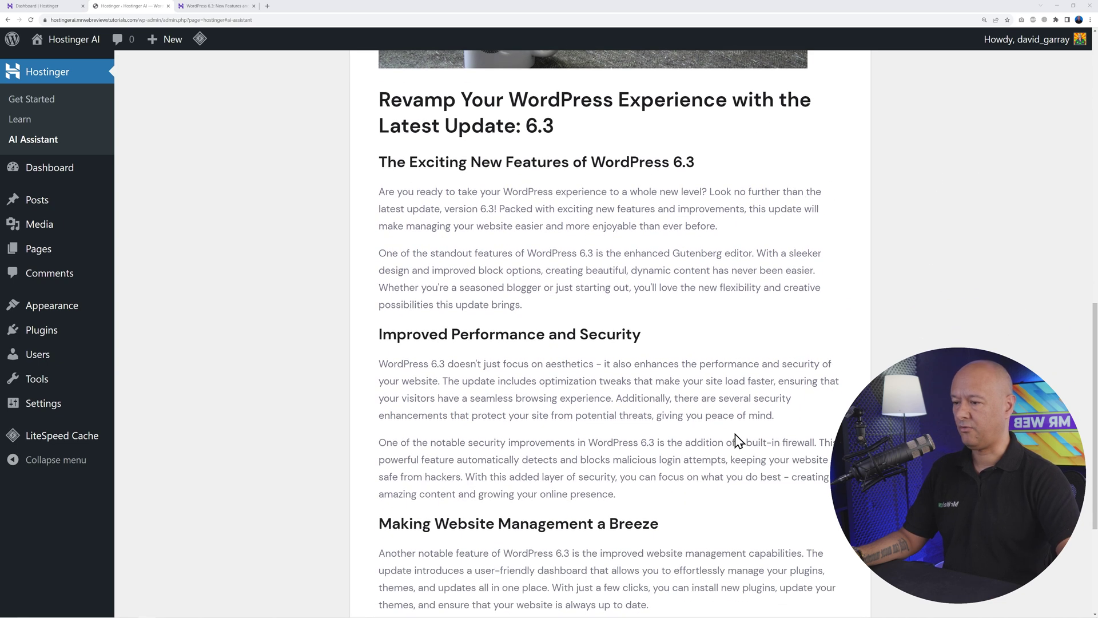
pyautogui.scroll(-3, 743, 334)
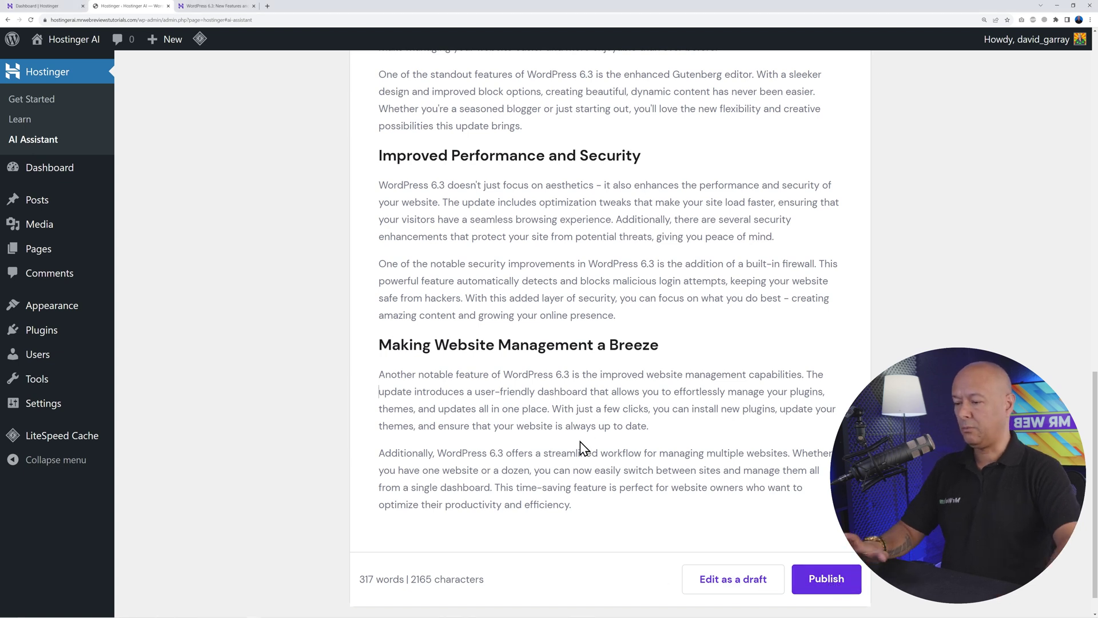
pyautogui.scroll(-1, 580, 446)
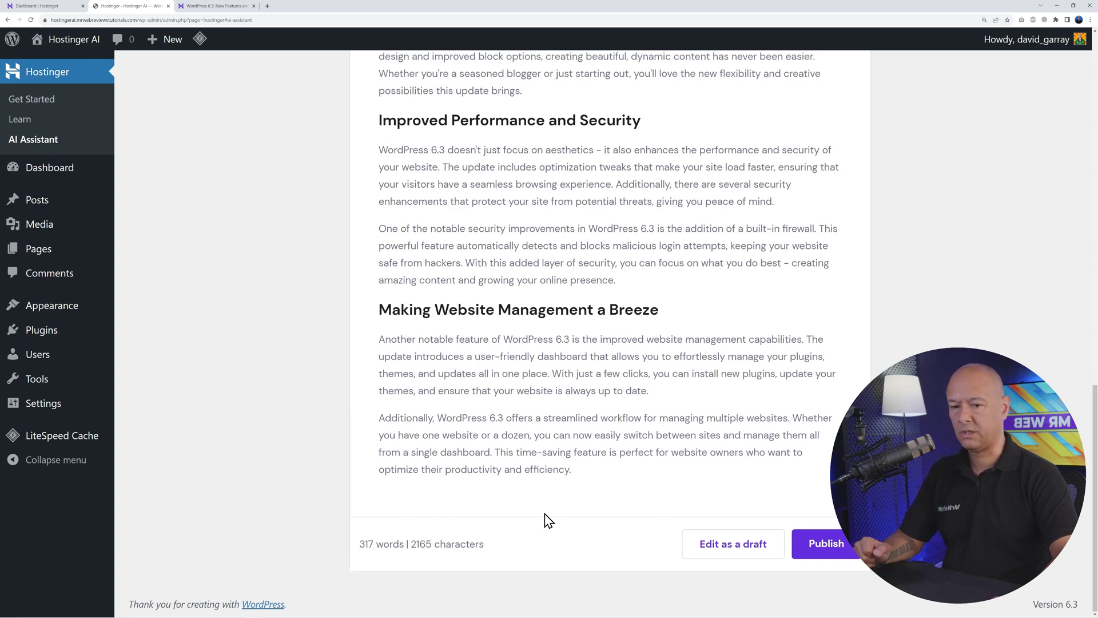
pyautogui.scroll(15, 545, 514)
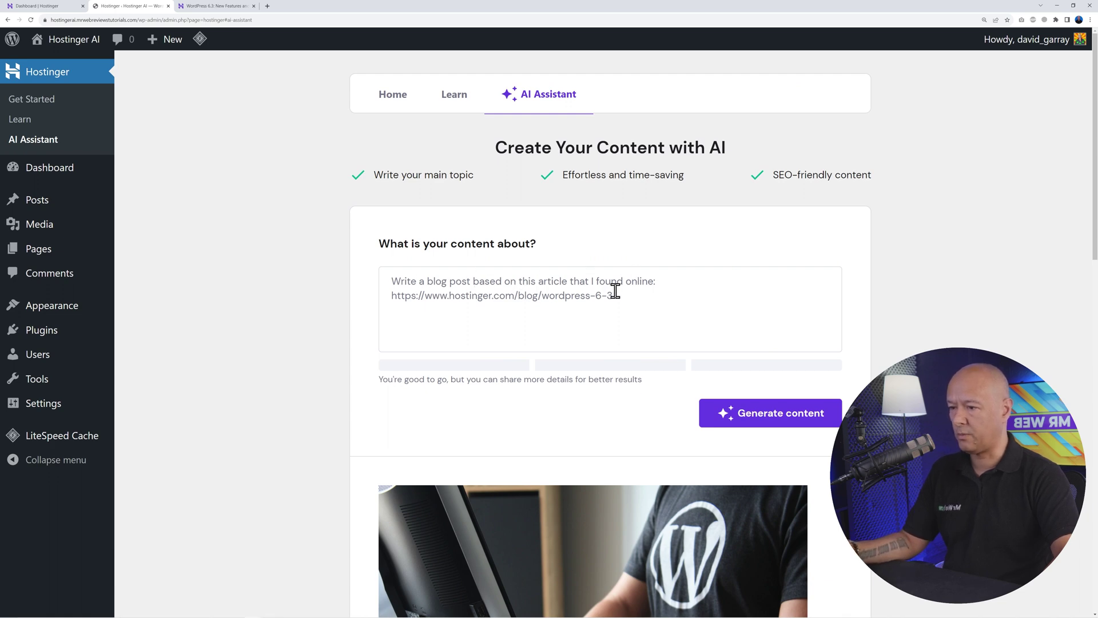
# Step: Revise the prompt to ask for at least 800 words and generate new content, replacing the 317-word article
pyautogui.click(666, 314)
pyautogui.hotkey('ctrl', 'a')
pyautogui.write('Write a blog post of at least 800 words based on this article that I found online: https://www.hostinger.com/blog/wordpress-6-3')
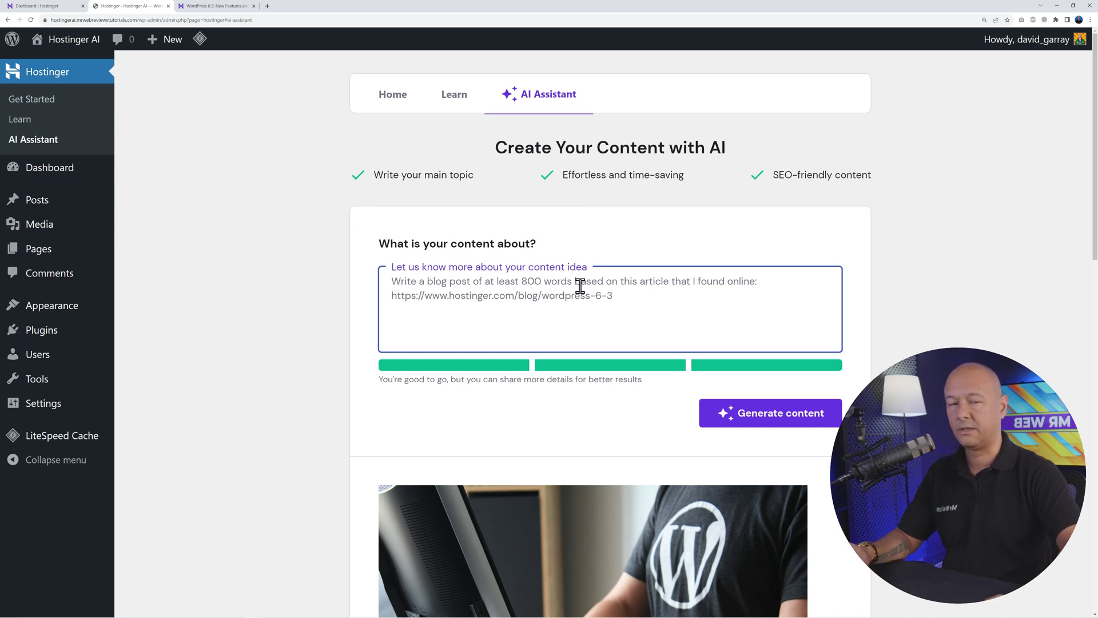
pyautogui.click(756, 414)
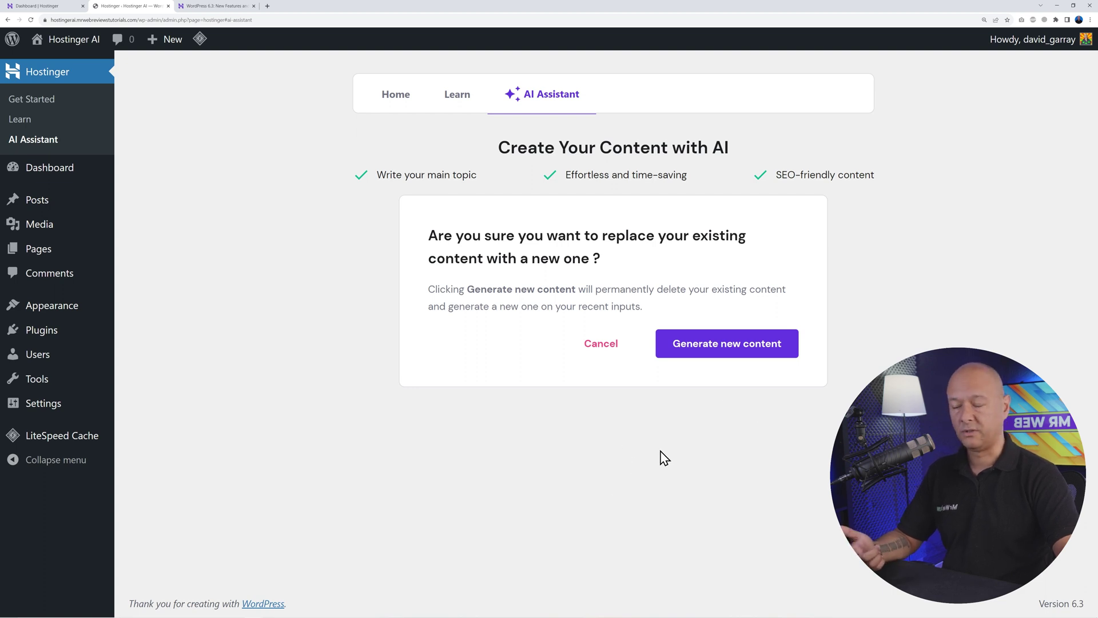
pyautogui.click(703, 350)
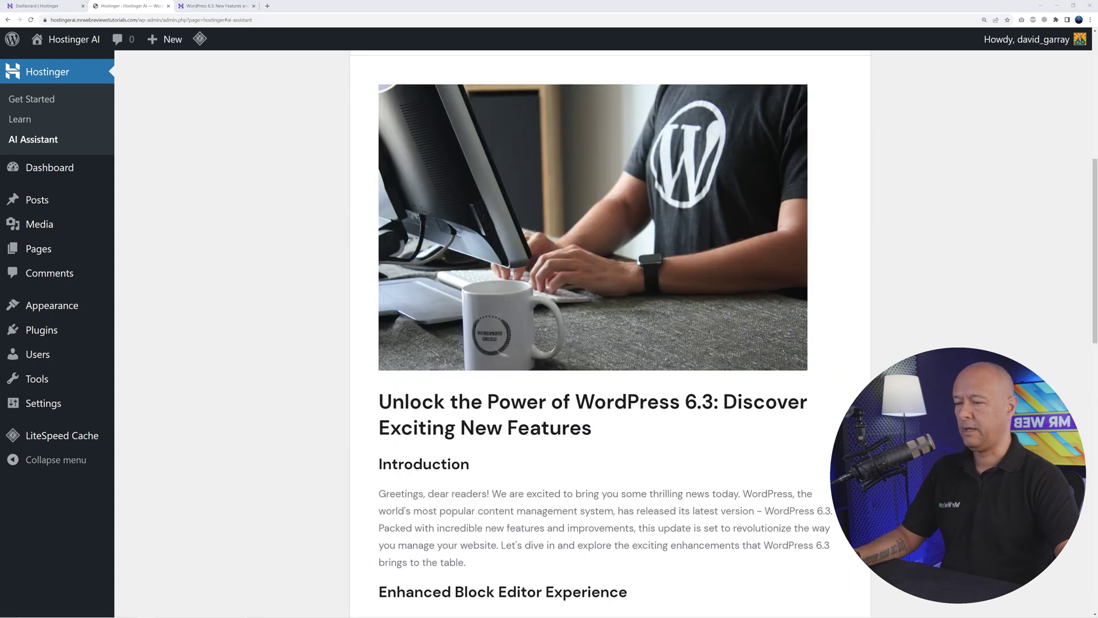
pyautogui.scroll(-8, 610, 332)
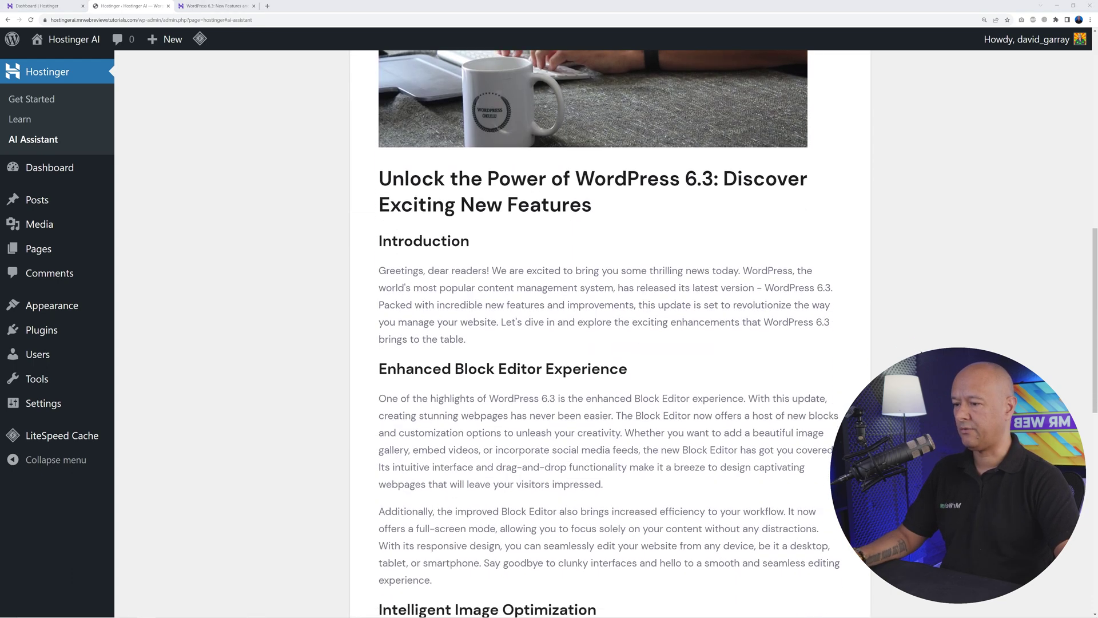
pyautogui.scroll(-7, 610, 331)
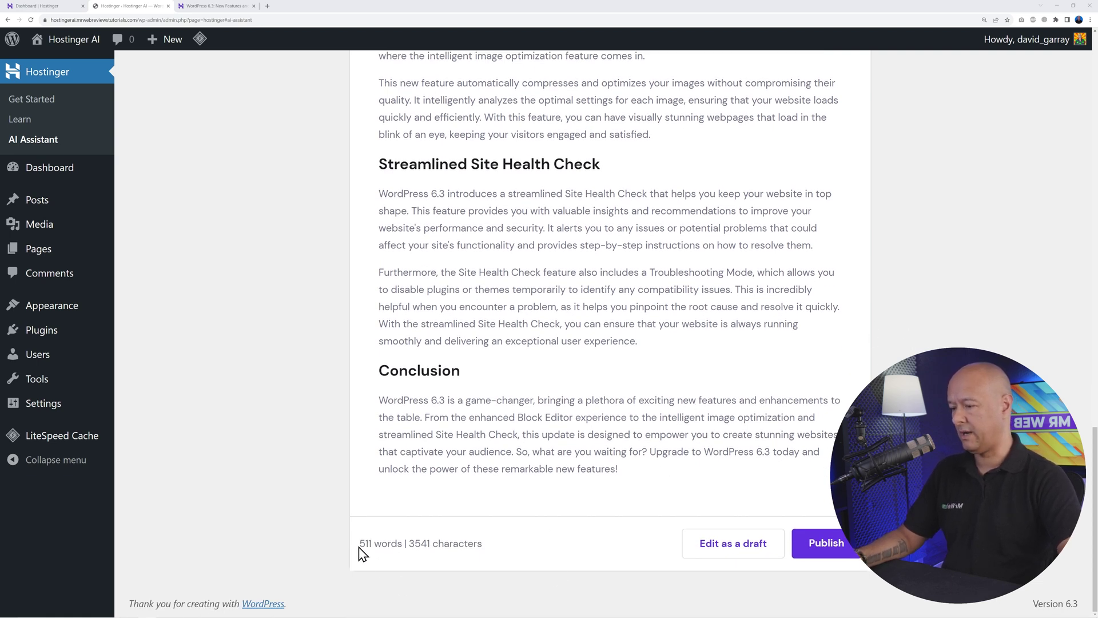
pyautogui.moveTo(358, 546); pyautogui.dragTo(398, 543)
pyautogui.click(584, 545)
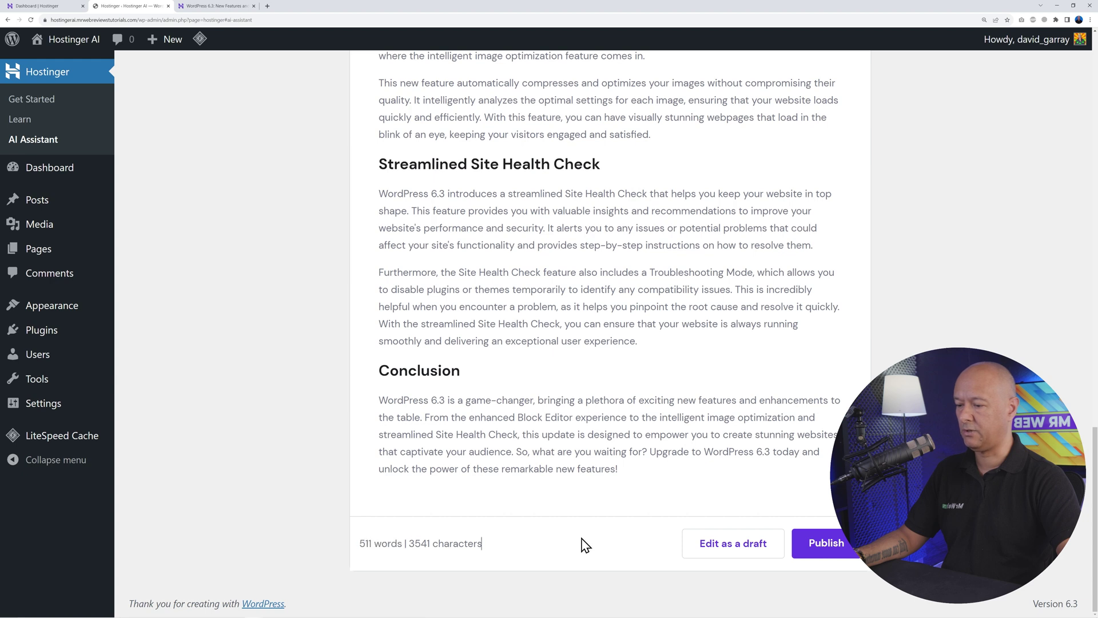